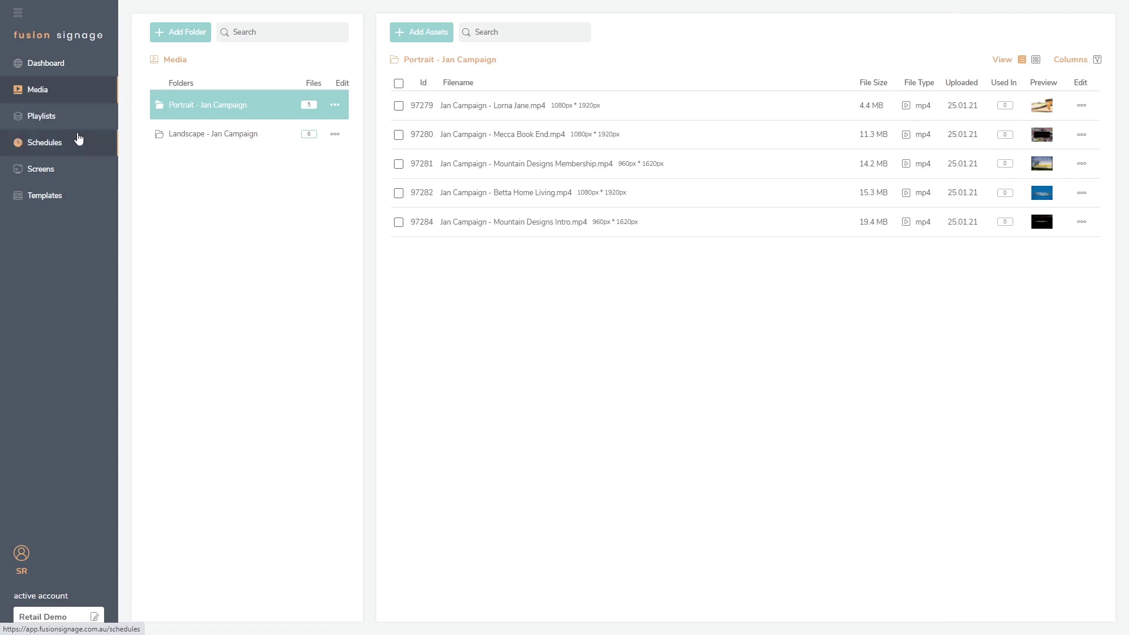
Step: Add a media folder, name it "Landscape - Promo Content", and open it
{"action": "left_click", "coordinate": [181, 39]}
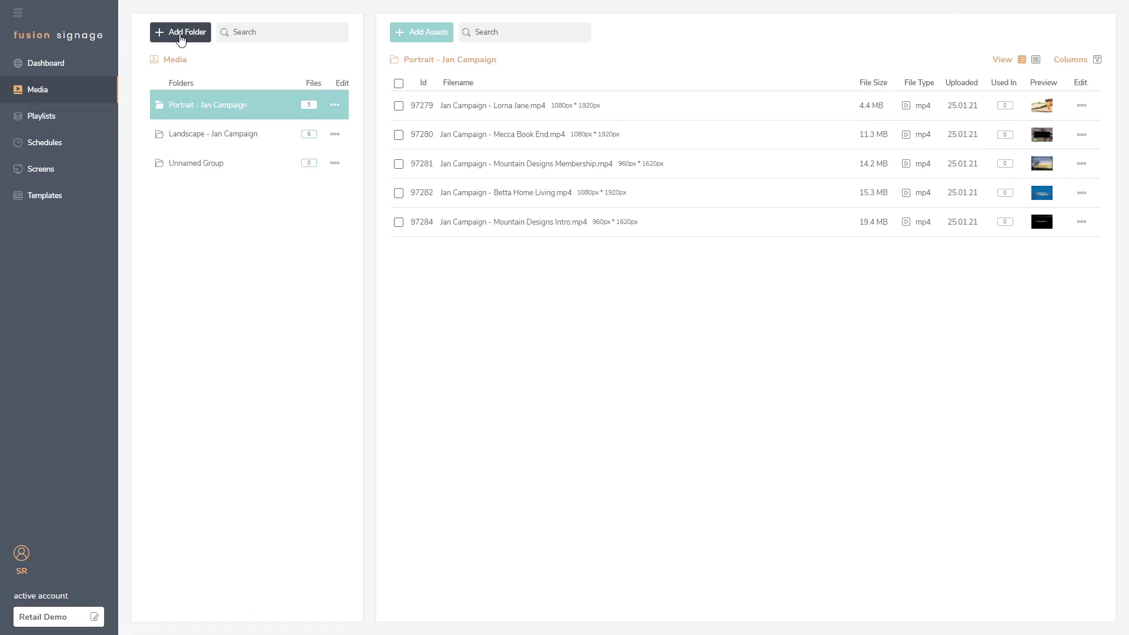
{"action": "left_click", "coordinate": [335, 165]}
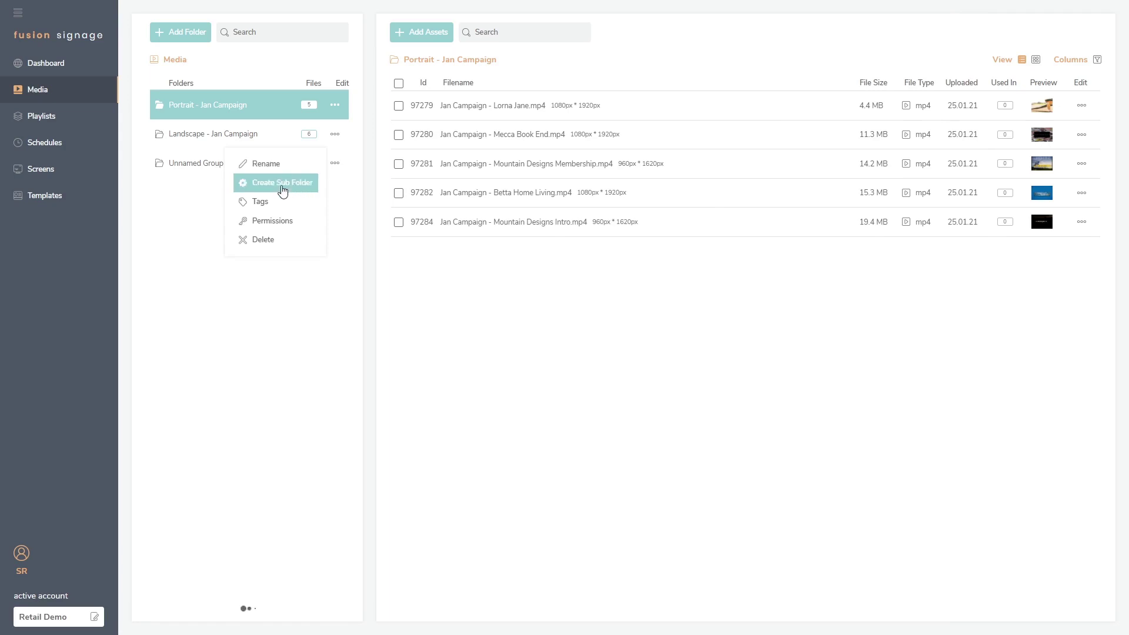
{"action": "left_click", "coordinate": [268, 165]}
{"action": "key", "text": "ctrl+a"}
{"action": "type", "text": "Landscape - Promo Content"}
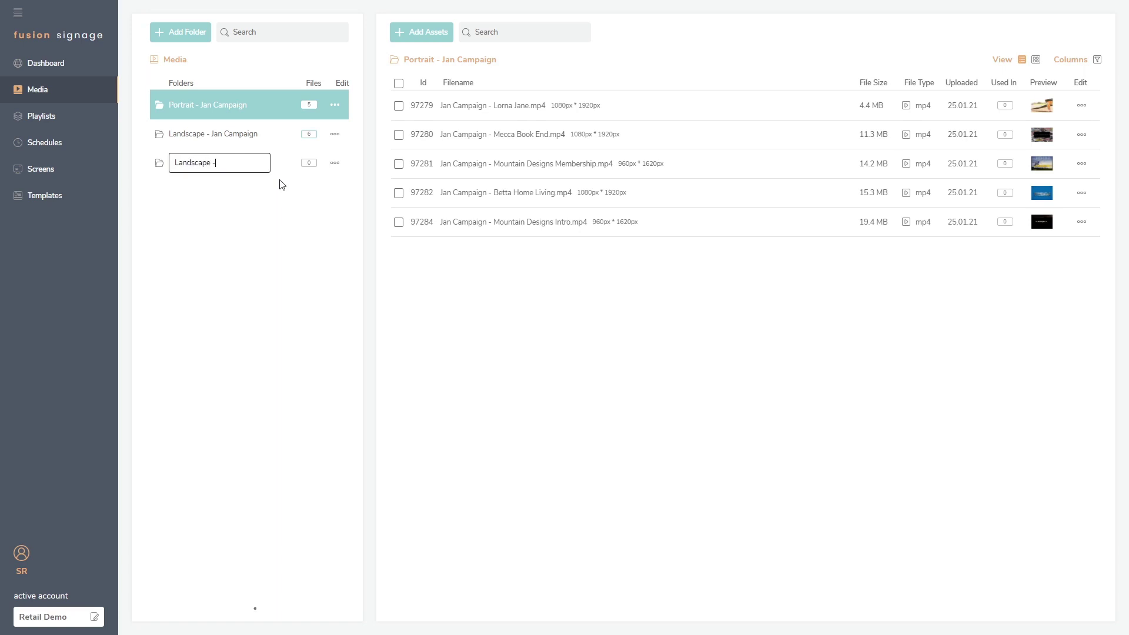
{"action": "key", "text": "Return"}
{"action": "left_click", "coordinate": [199, 166]}
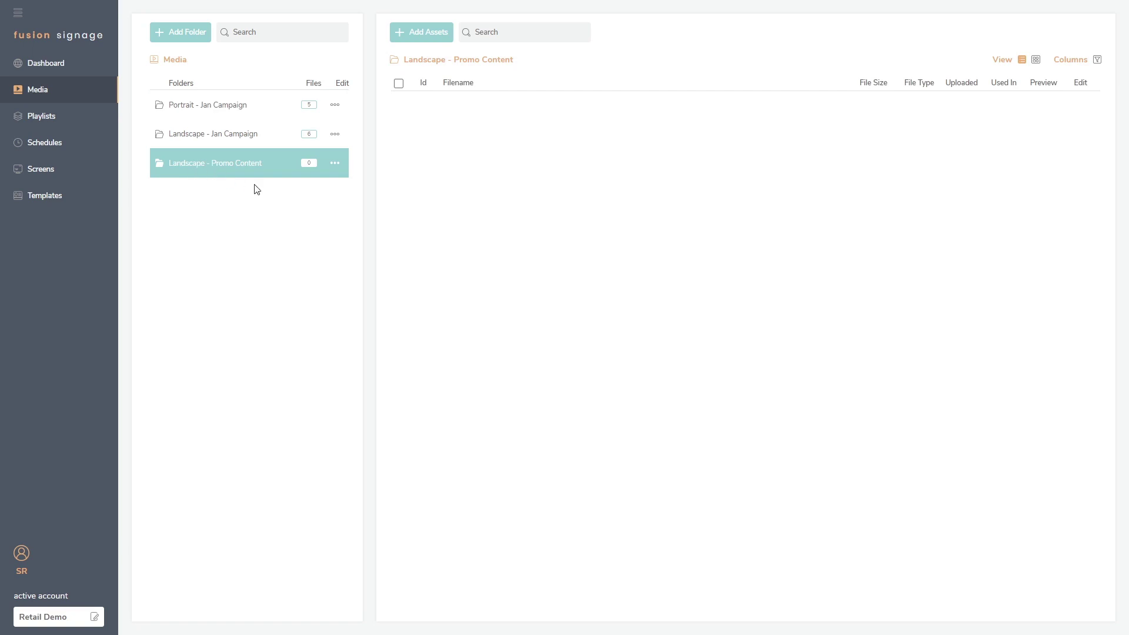
Step: Upload Future promo.png, Meet the makers.png, Stylists promo.png and Timeless feature.png into the Landscape - Promo Content folder
{"action": "left_click", "coordinate": [425, 40]}
{"action": "left_click", "coordinate": [347, 30]}
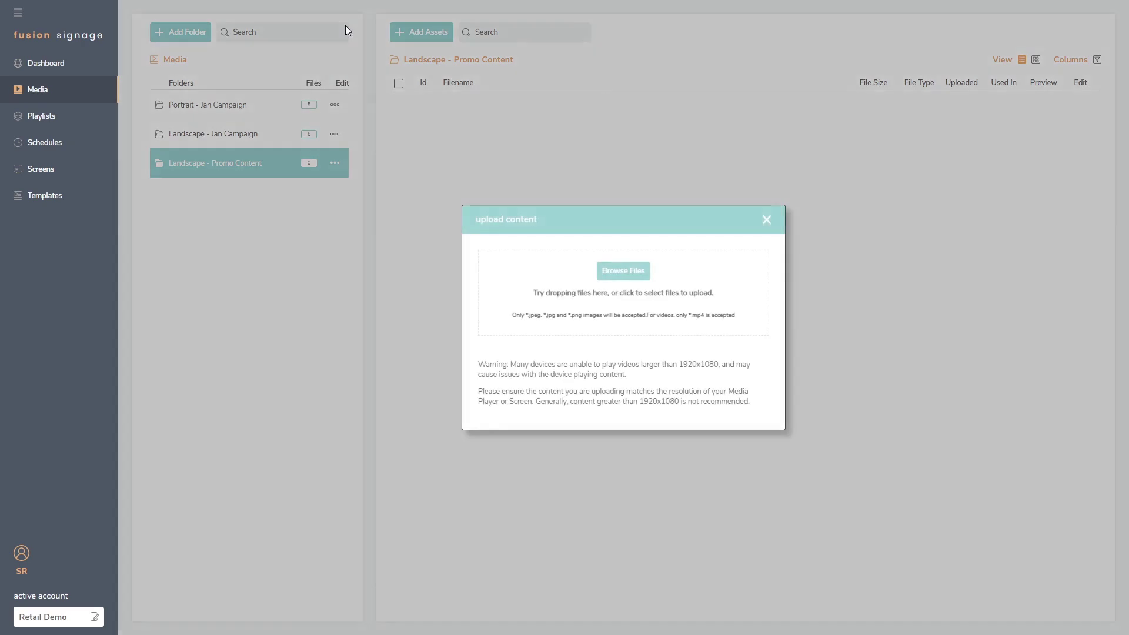
{"action": "left_click", "coordinate": [768, 221]}
{"action": "left_click_drag", "start_coordinate": [798, 303], "coordinate": [639, 253]}
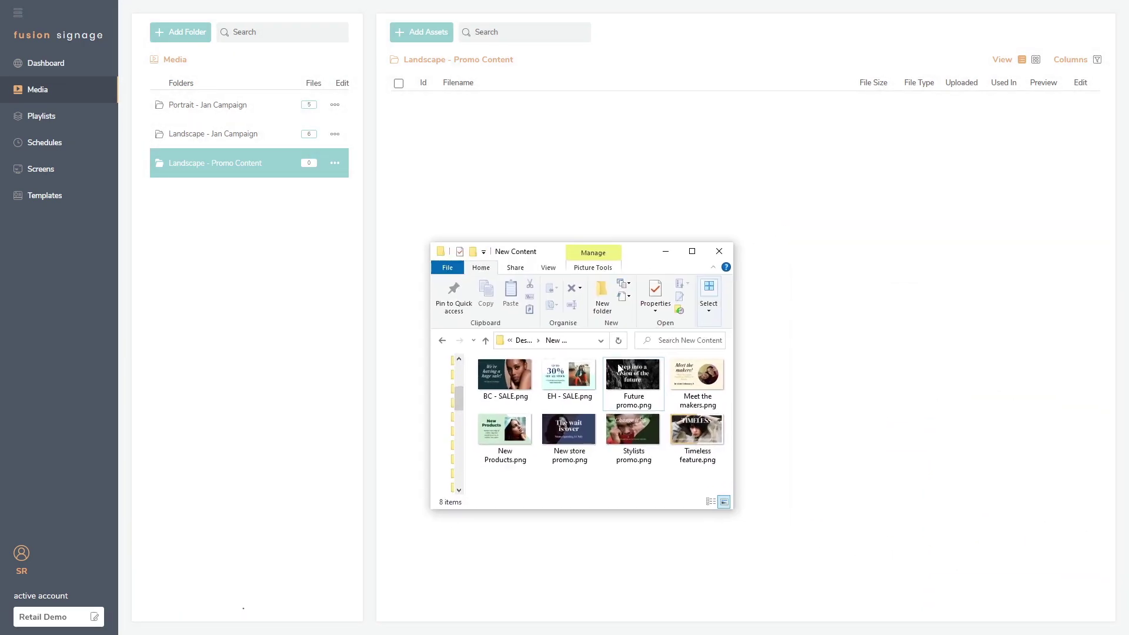
{"action": "left_click_drag", "start_coordinate": [625, 482], "coordinate": [891, 337]}
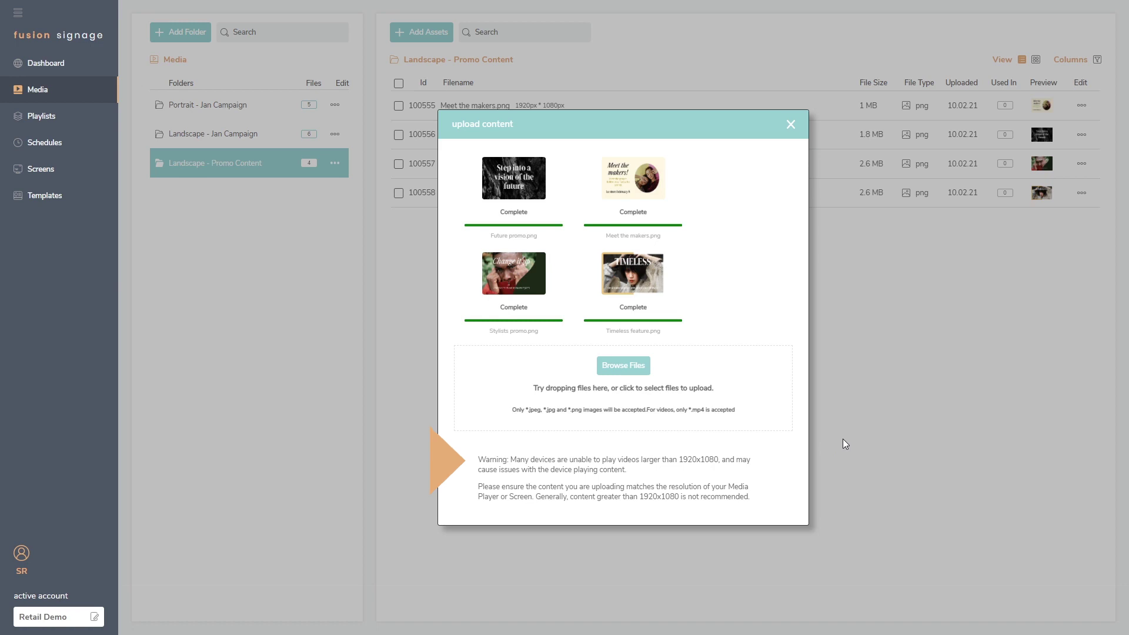
{"action": "left_click", "coordinate": [791, 127]}
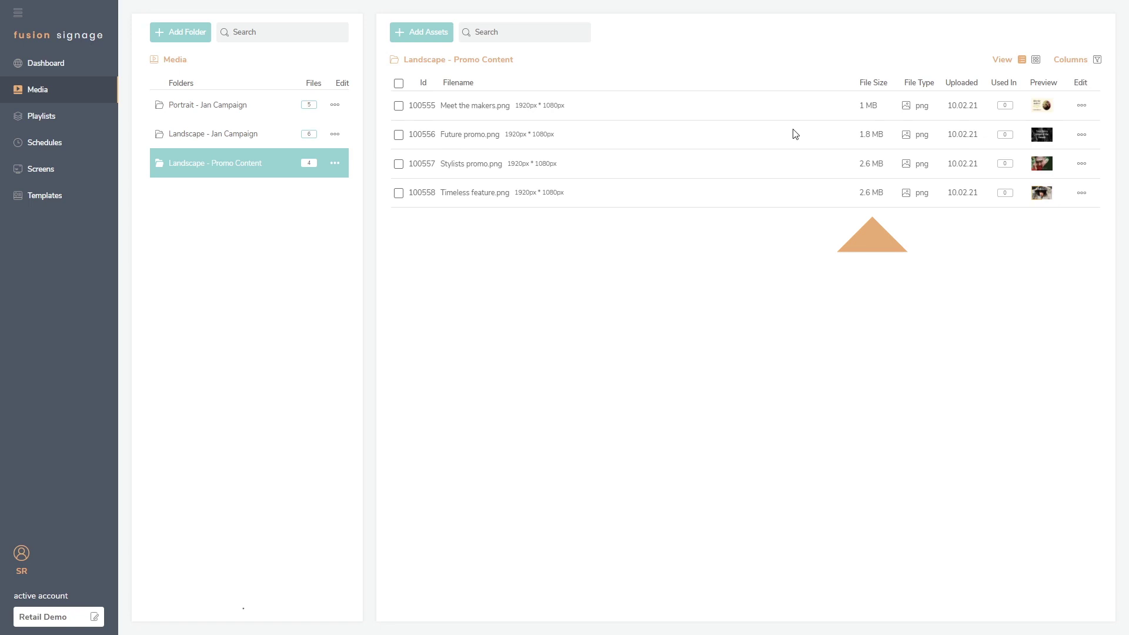
{"action": "left_click", "coordinate": [422, 37]}
{"action": "left_click", "coordinate": [351, 65]}
{"action": "left_click", "coordinate": [567, 313]}
{"action": "type", "text": "http://google.com"}
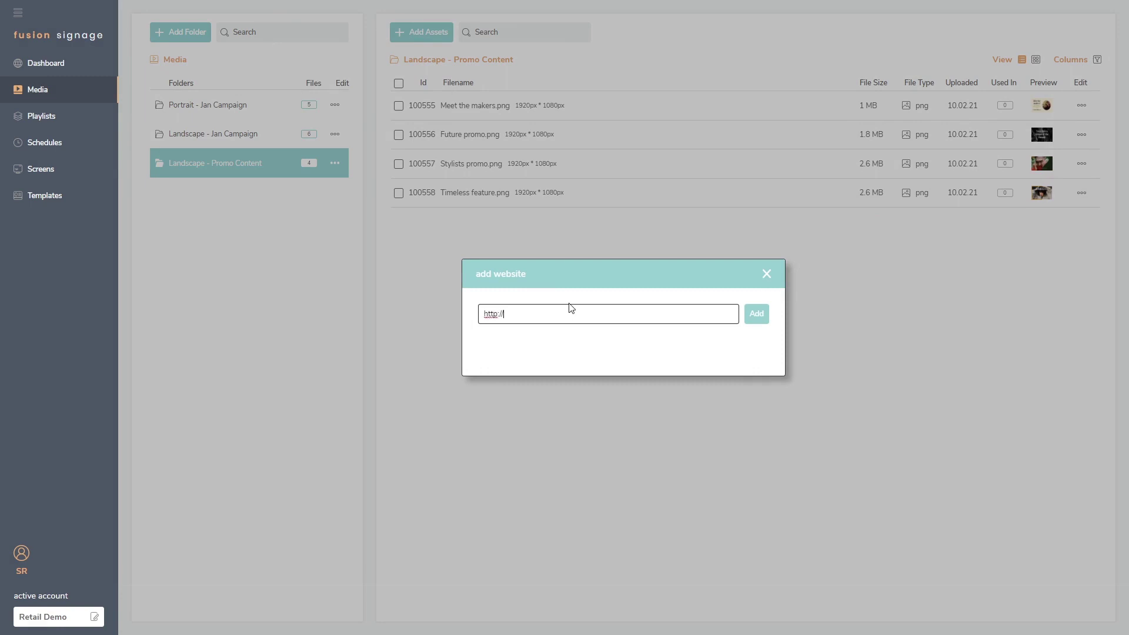
{"action": "left_click", "coordinate": [754, 315]}
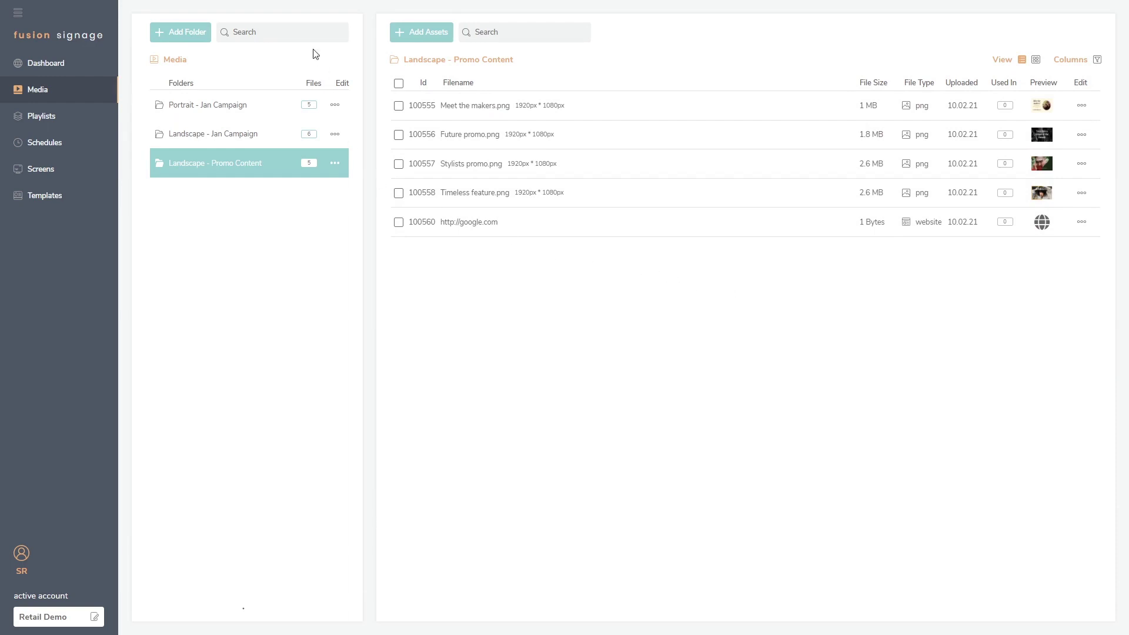
Step: Search the folder's assets for "Stylist", clear the search, and view the assets as a grid before restoring the list view
{"action": "left_click", "coordinate": [524, 33]}
{"action": "type", "text": "Stylist"}
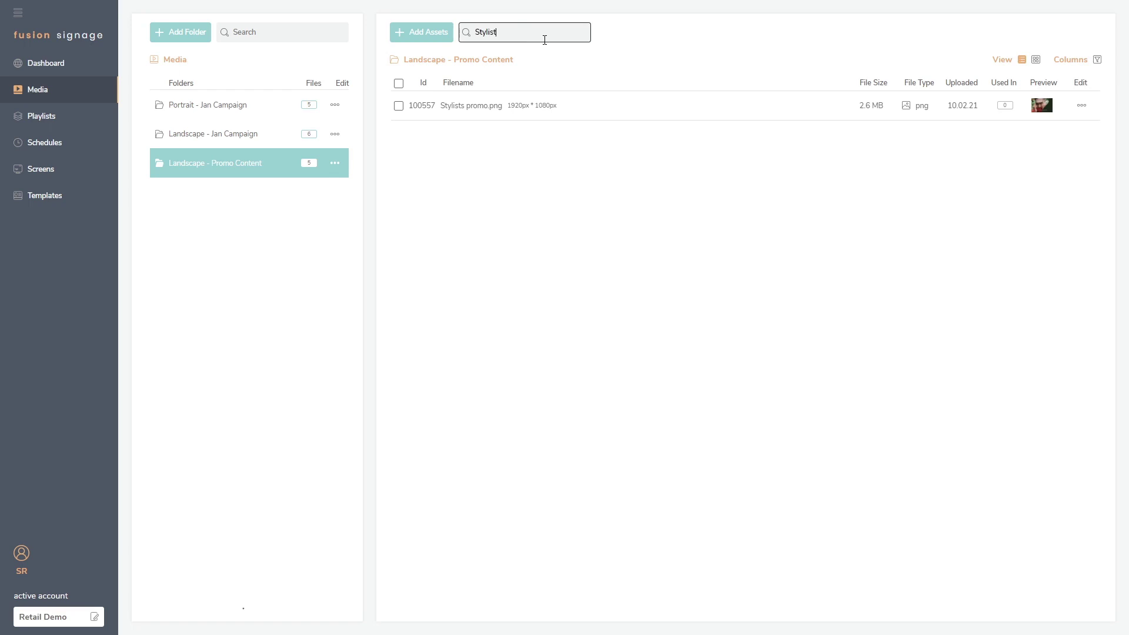
{"action": "double_click", "coordinate": [544, 40]}
{"action": "key", "text": "BackSpace"}
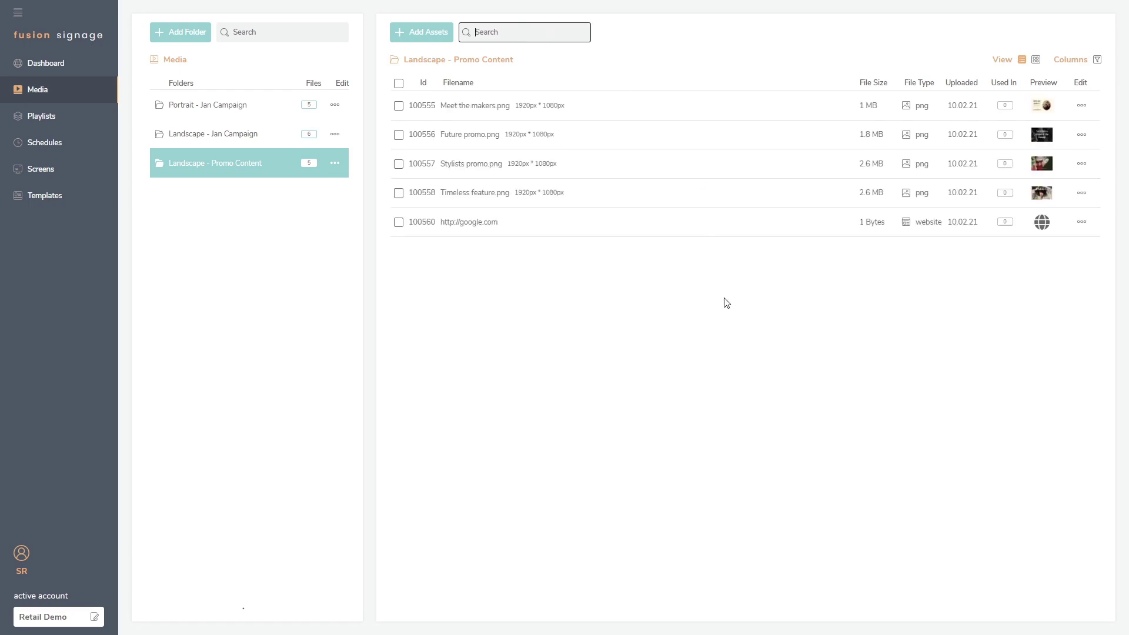
{"action": "left_click", "coordinate": [1036, 60]}
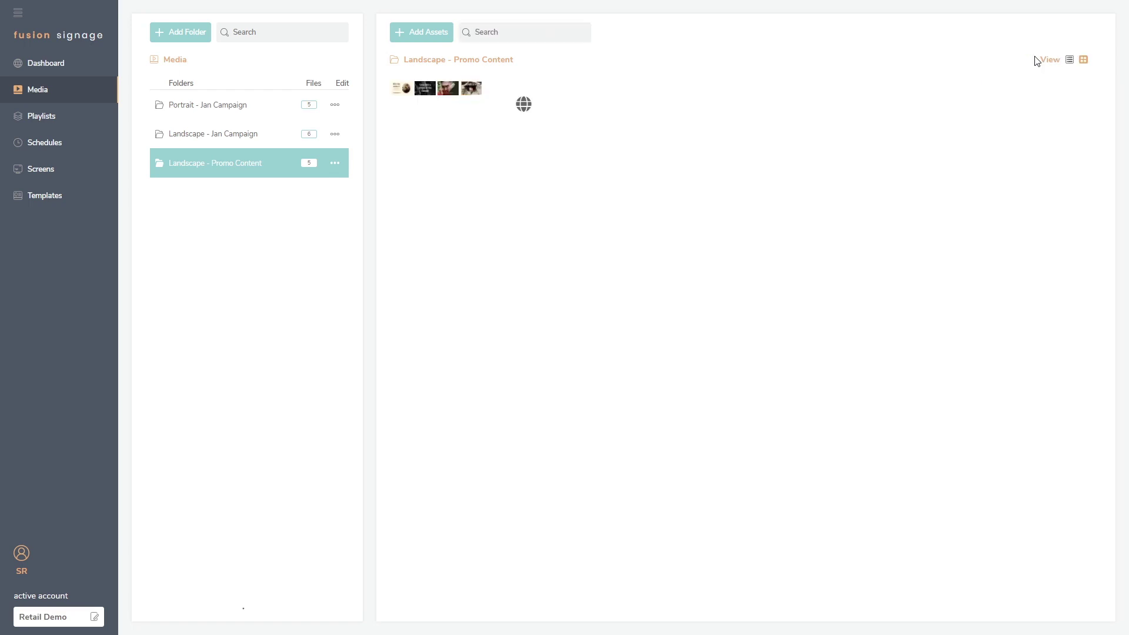
{"action": "left_click", "coordinate": [1068, 61]}
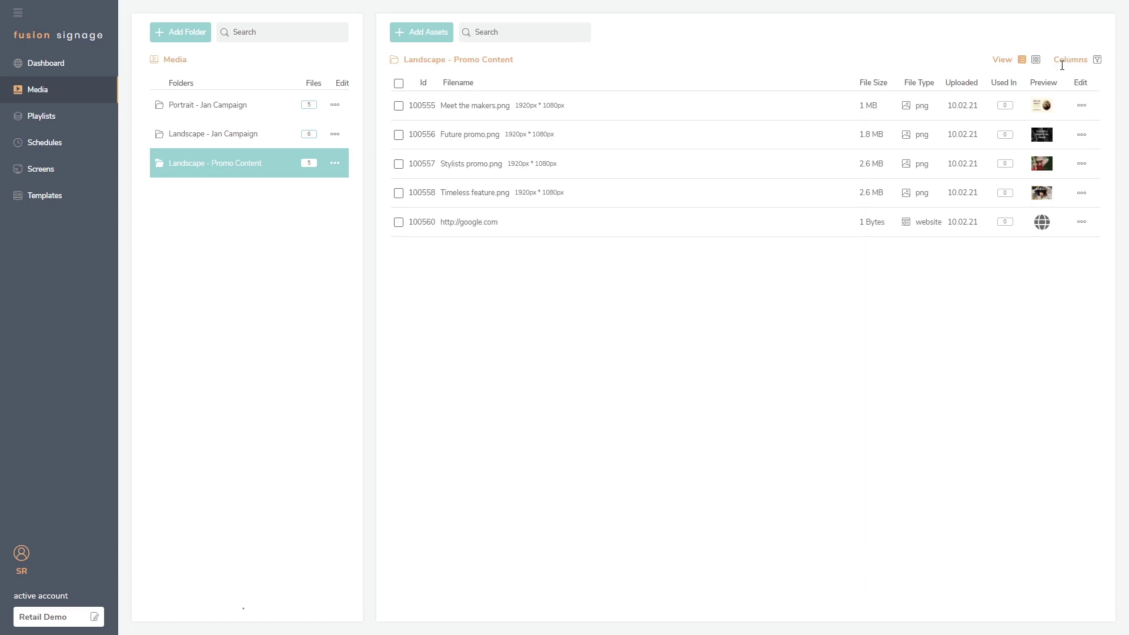
{"action": "left_click", "coordinate": [398, 221]}
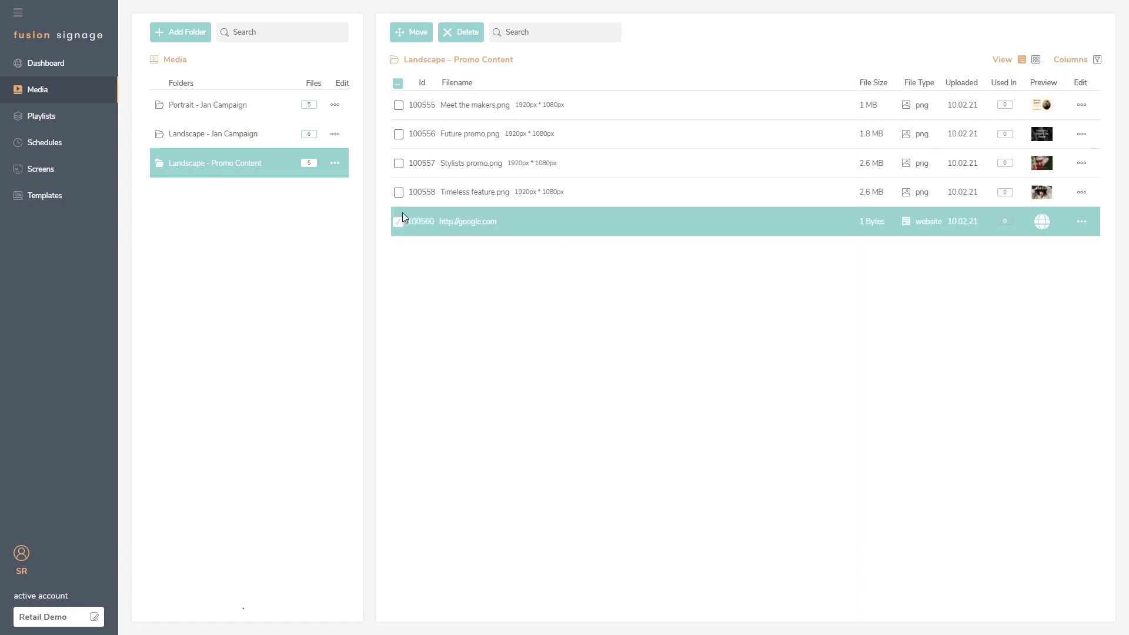
{"action": "left_click", "coordinate": [399, 193]}
{"action": "left_click", "coordinate": [460, 33]}
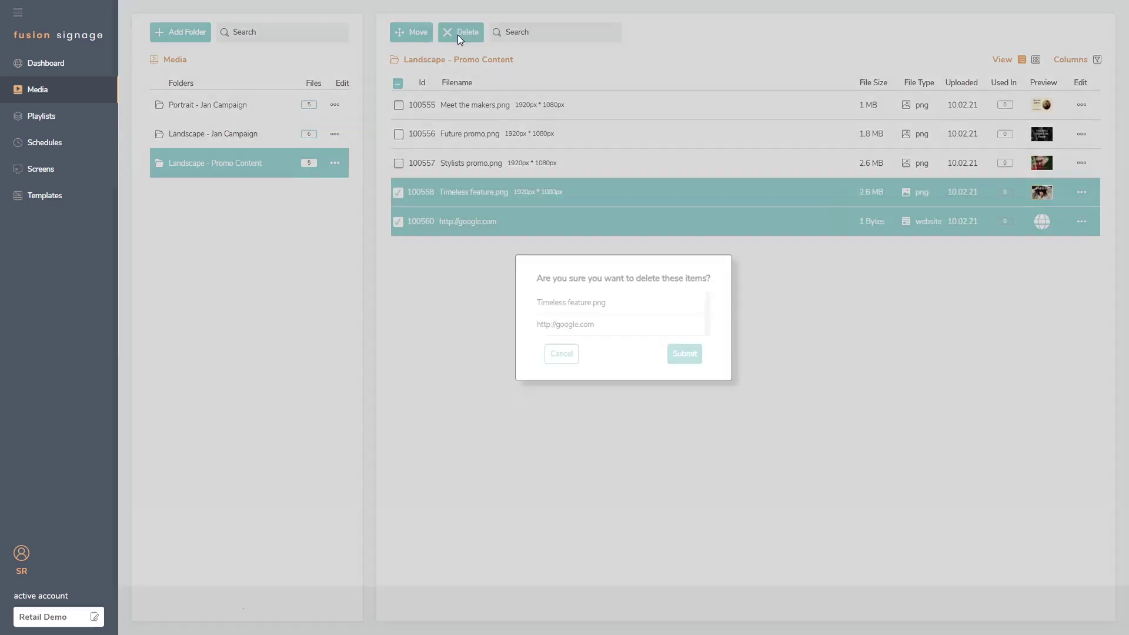
{"action": "left_click", "coordinate": [682, 354]}
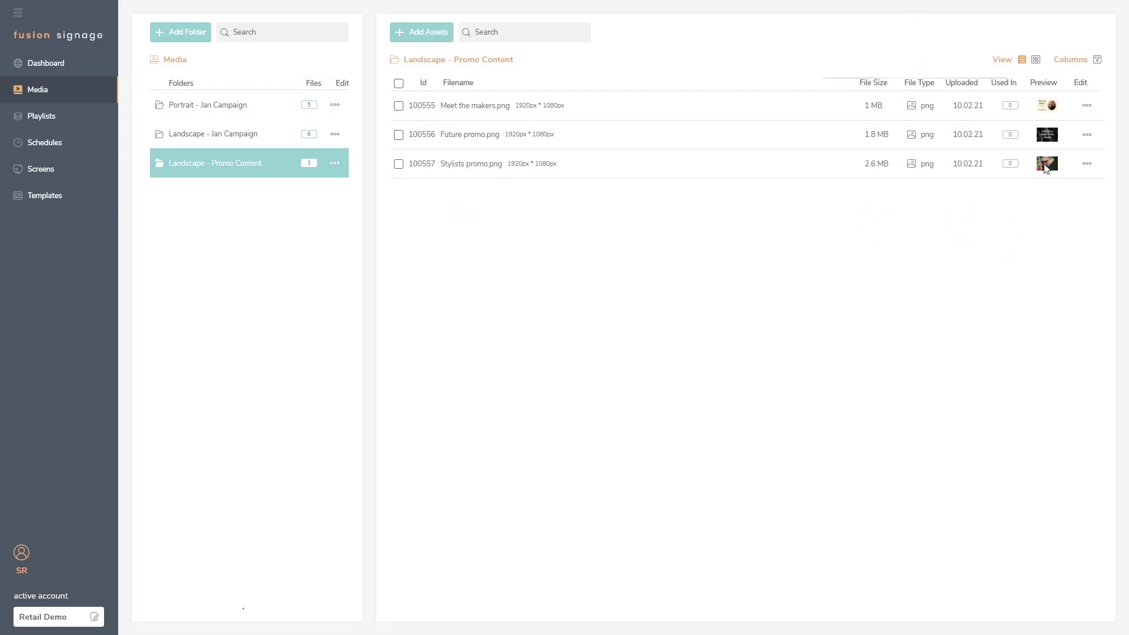
Step: Preview the Stylists promo.png image and open its edit options
{"action": "mouse_move", "coordinate": [1046, 168]}
{"action": "left_click", "coordinate": [1084, 164]}
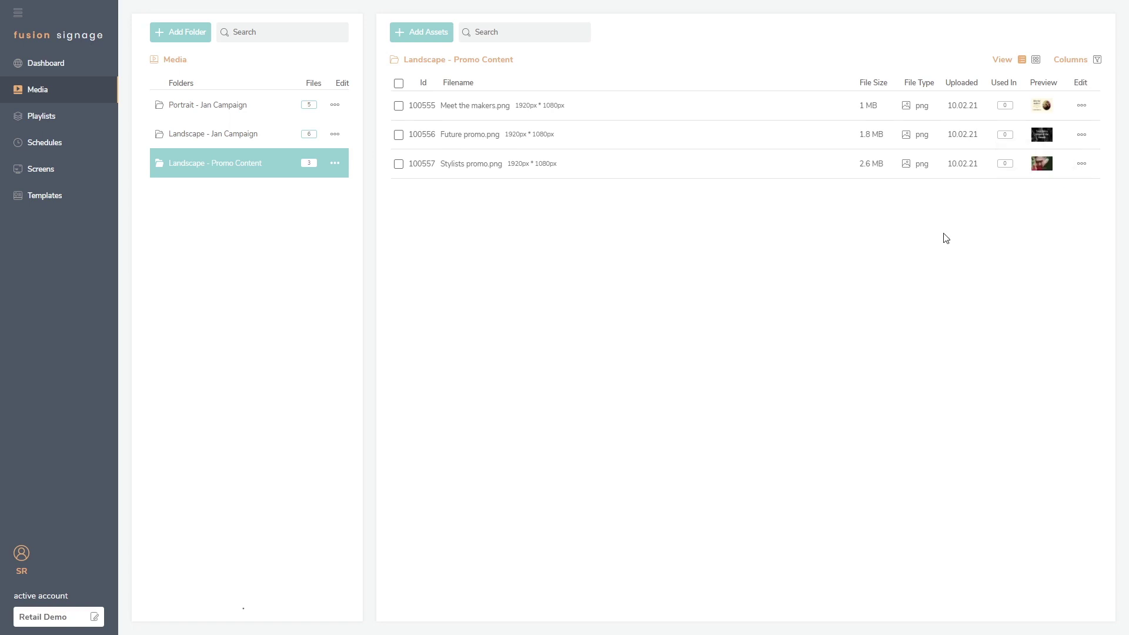
Step: Toggle the visibility of the File Size and File Type columns in the asset list
{"action": "left_click", "coordinate": [1097, 59]}
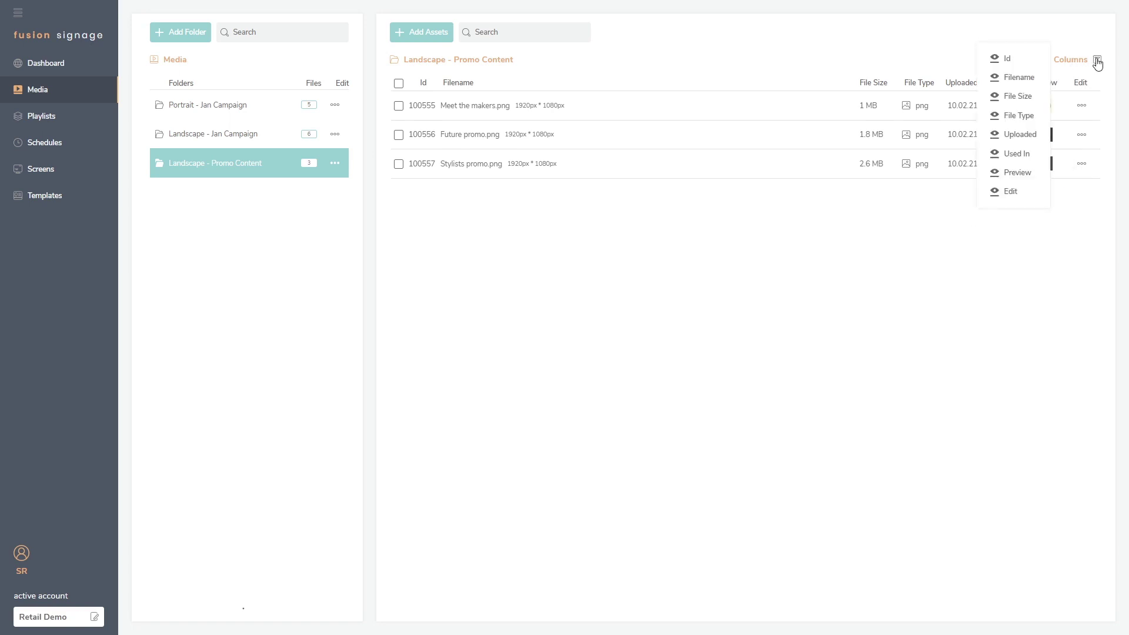
{"action": "left_click", "coordinate": [1017, 96]}
{"action": "left_click", "coordinate": [1018, 117]}
{"action": "left_click", "coordinate": [1017, 118]}
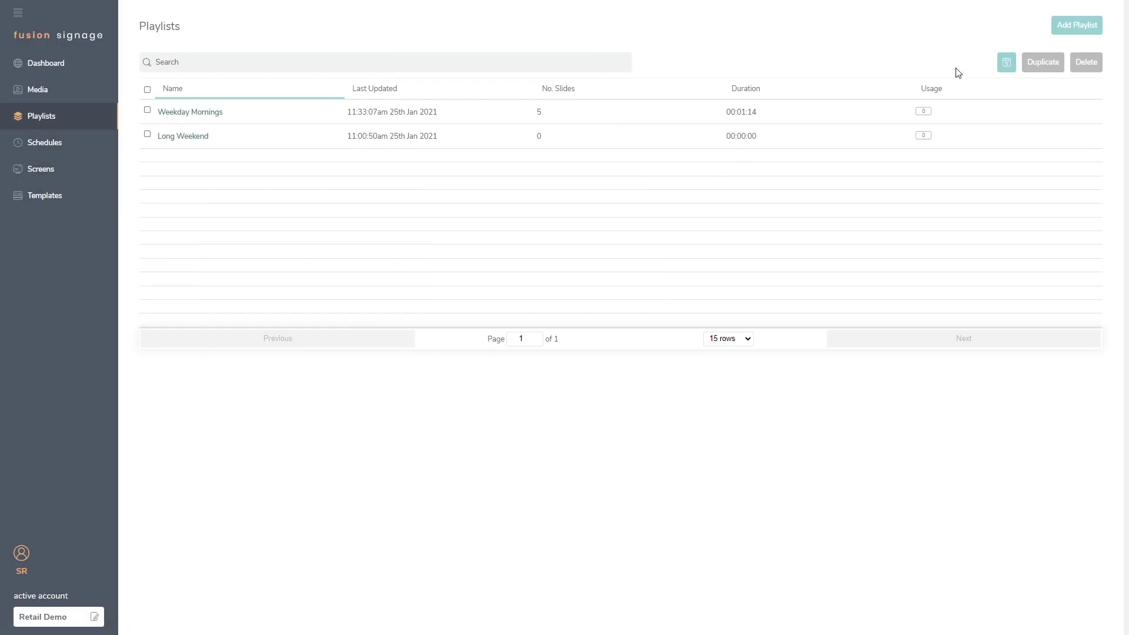
Step: Create a new playlist named "Weekend"
{"action": "left_click", "coordinate": [1072, 26]}
{"action": "left_click", "coordinate": [520, 328]}
{"action": "type", "text": "Weekend"}
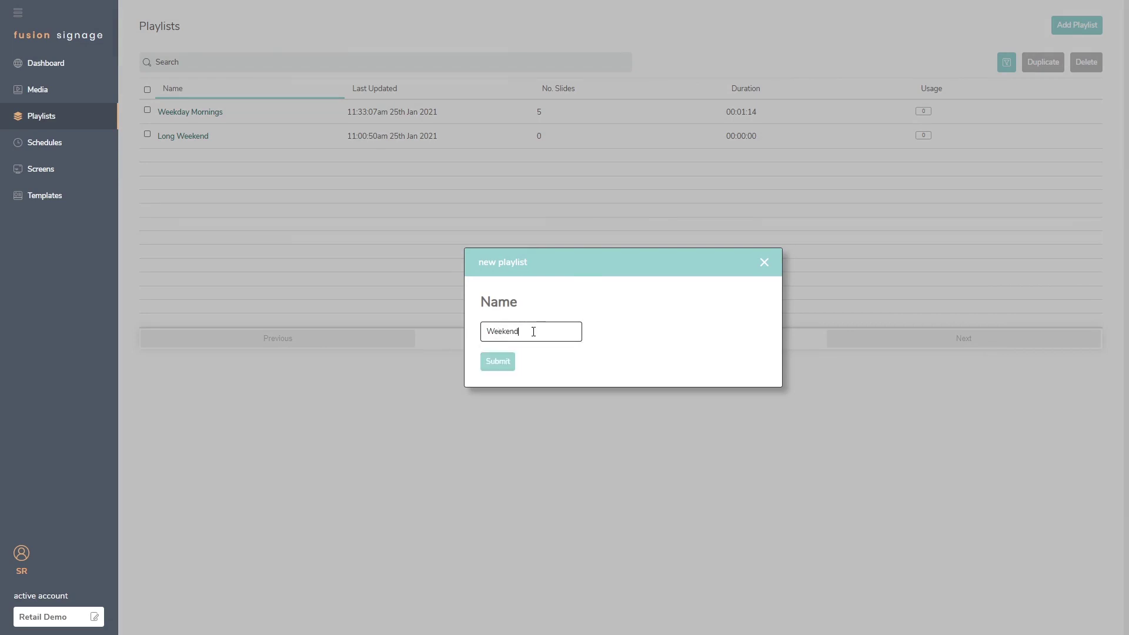
{"action": "left_click", "coordinate": [497, 362]}
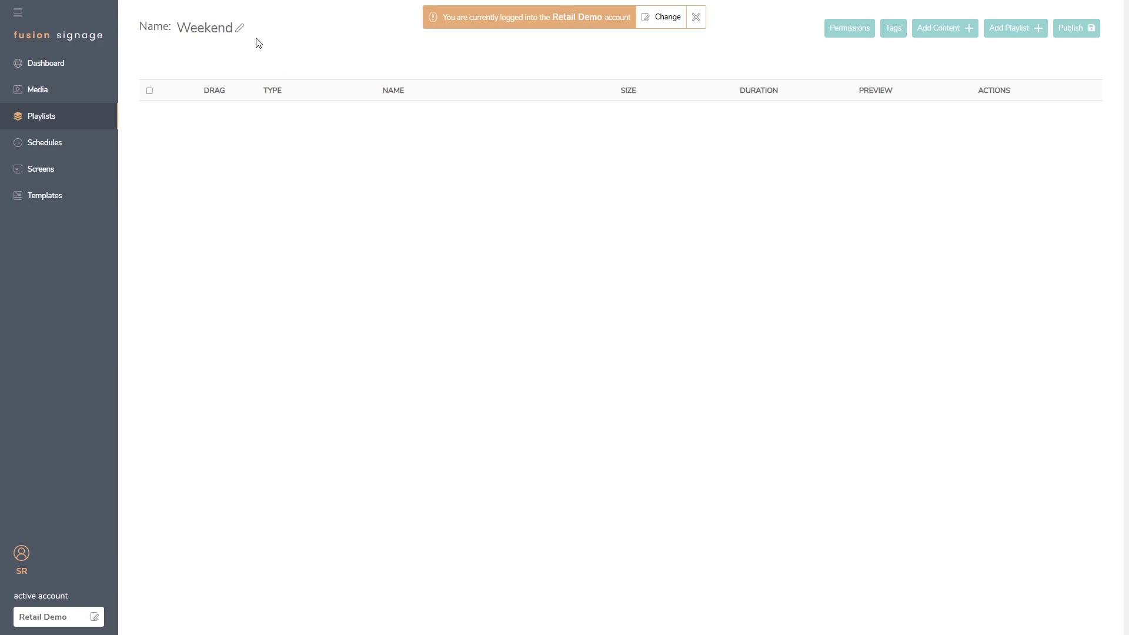
Step: Filter the playlist's media to Landscape - Promo Content and upload EH - SALE.png, New Products.png, New store promo.png and BC - SALE.png
{"action": "left_click", "coordinate": [949, 33]}
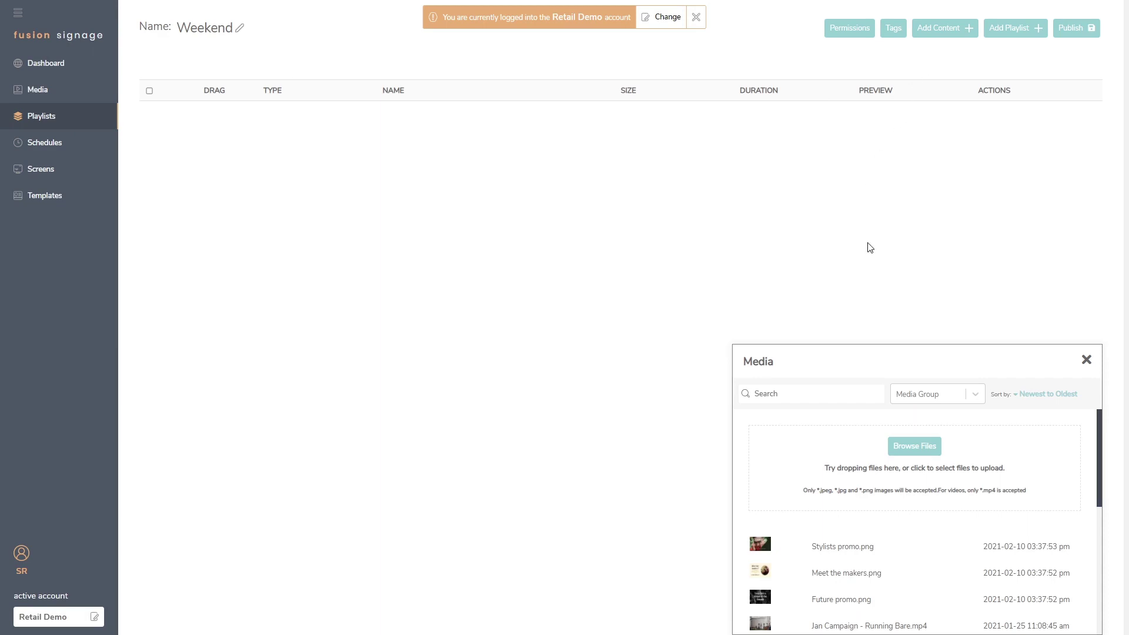
{"action": "left_click", "coordinate": [978, 400]}
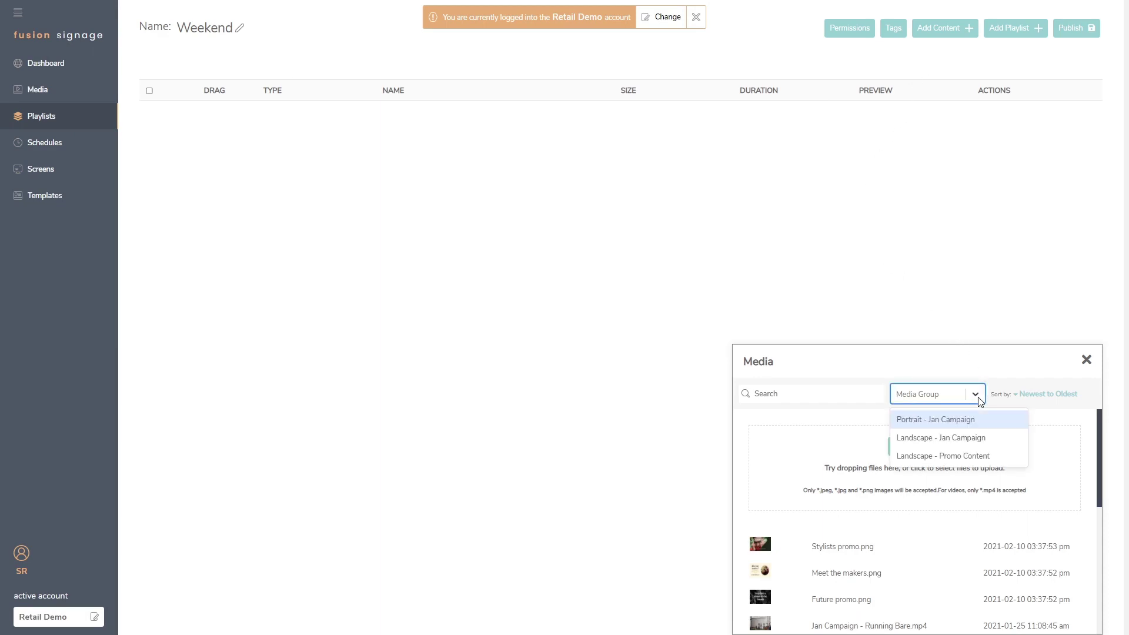
{"action": "left_click", "coordinate": [962, 456]}
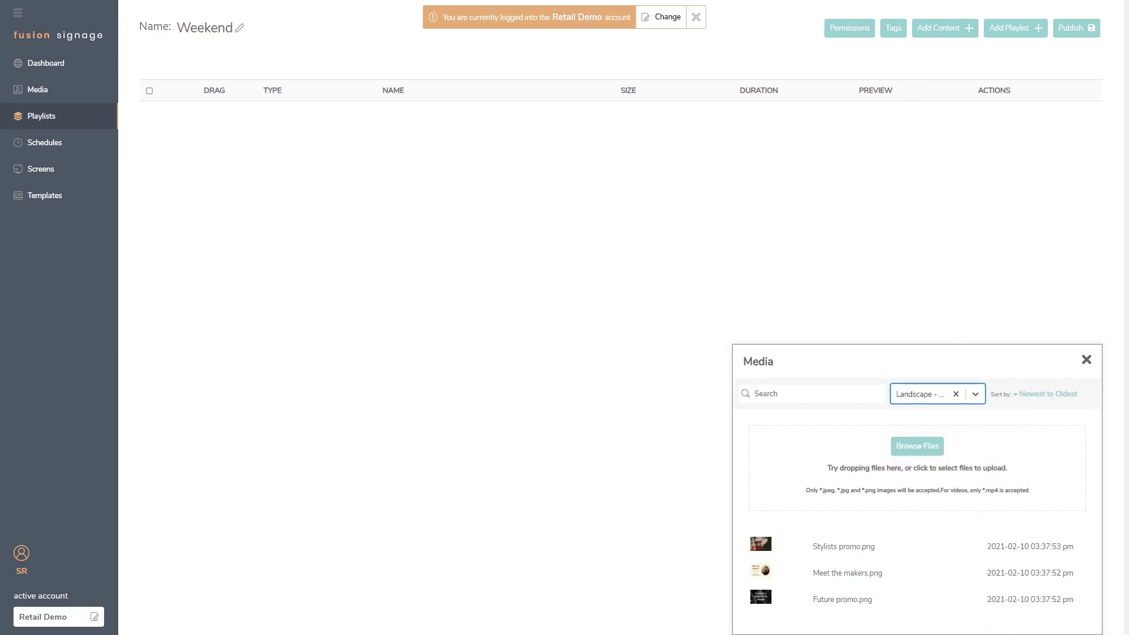
{"action": "left_click", "coordinate": [843, 546]}
{"action": "key", "text": "alt+Tab"}
{"action": "left_click_drag", "start_coordinate": [1119, 246], "coordinate": [423, 239]}
{"action": "left_click_drag", "start_coordinate": [293, 465], "coordinate": [787, 471]}
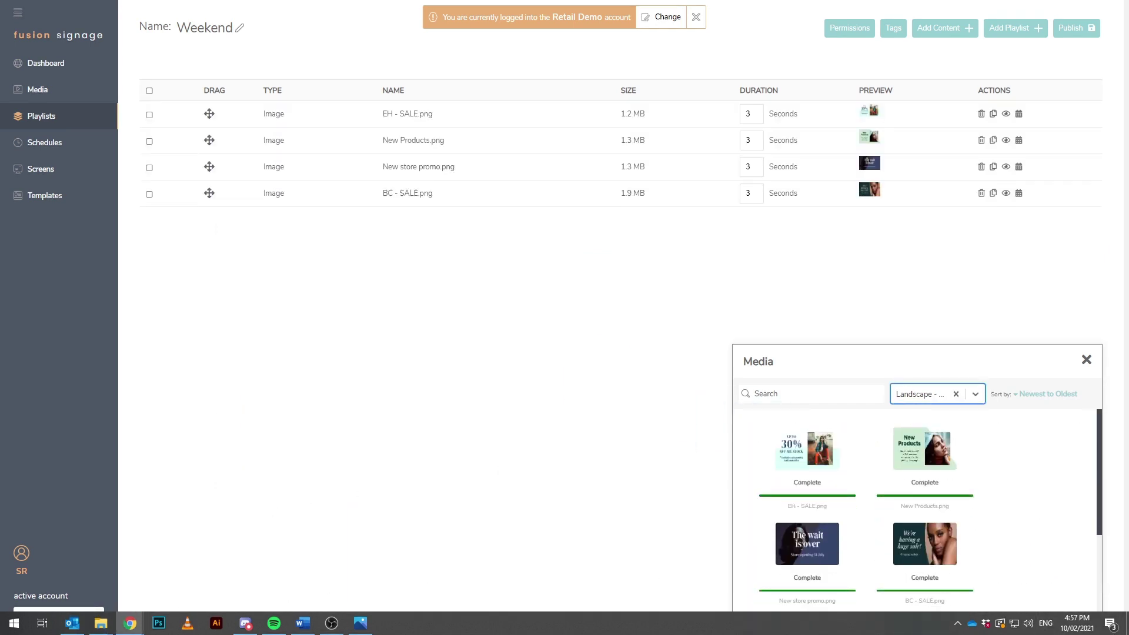
Step: Add Stylists promo.png and Meet the makers.png once each and Future promo.png twice to the Weekend playlist, and close the media library
{"action": "left_click_drag", "start_coordinate": [1098, 421], "coordinate": [1089, 539]}
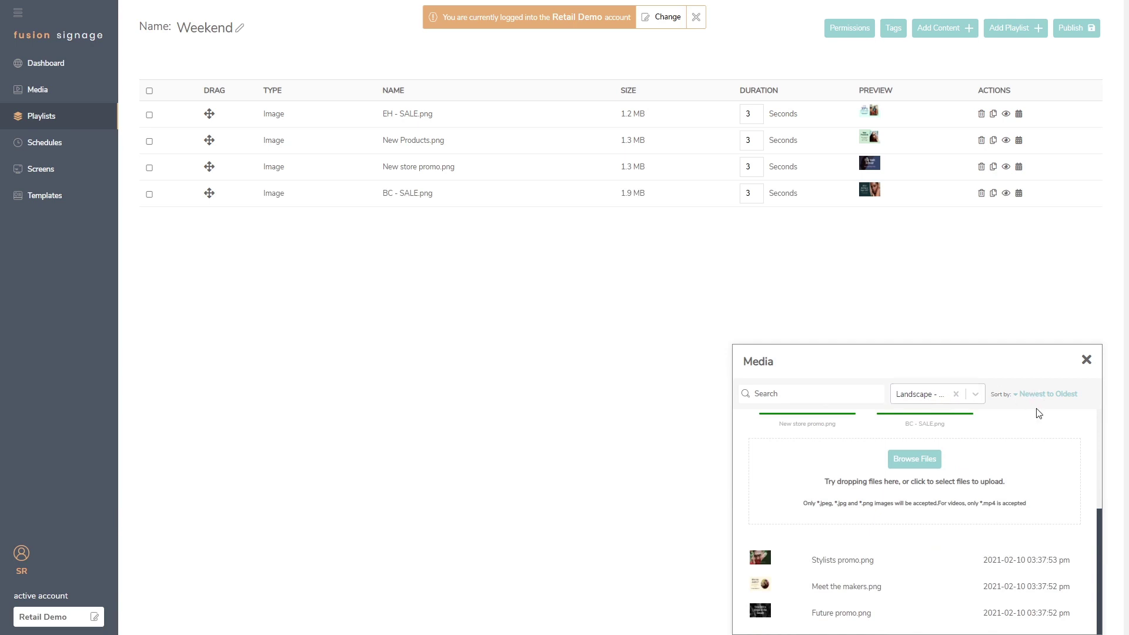
{"action": "left_click", "coordinate": [839, 564]}
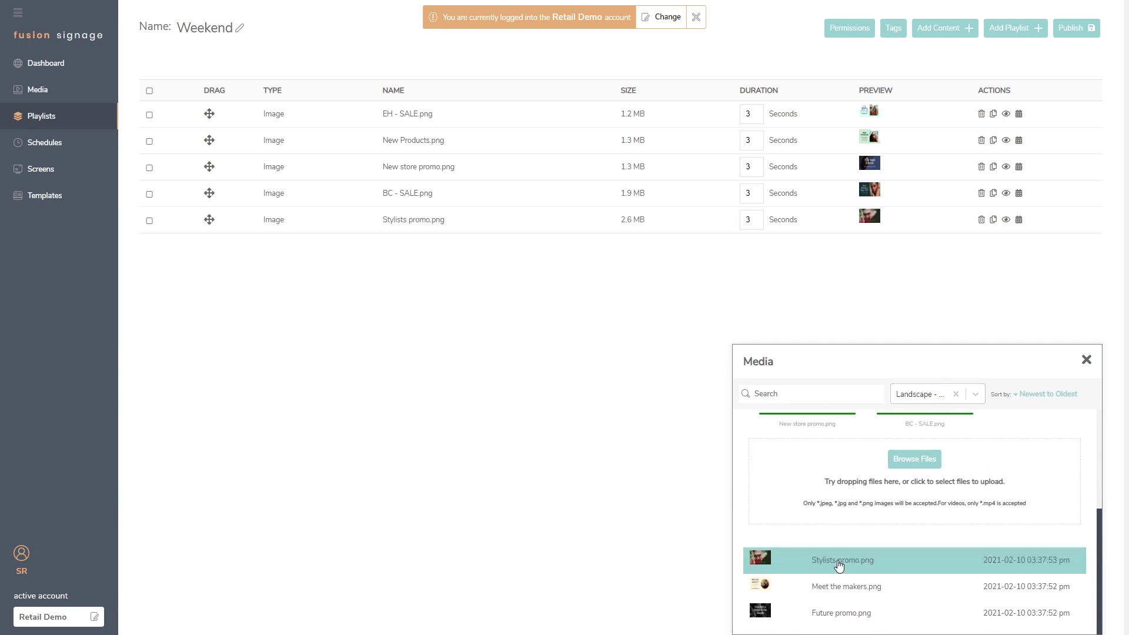
{"action": "left_click", "coordinate": [847, 591]}
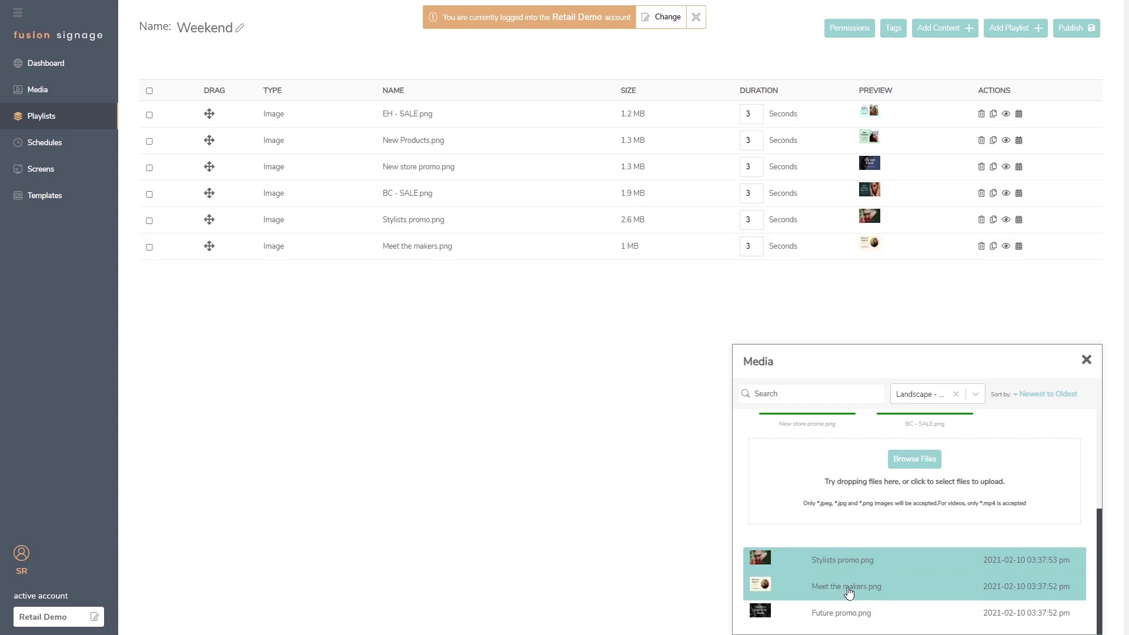
{"action": "left_click", "coordinate": [849, 615]}
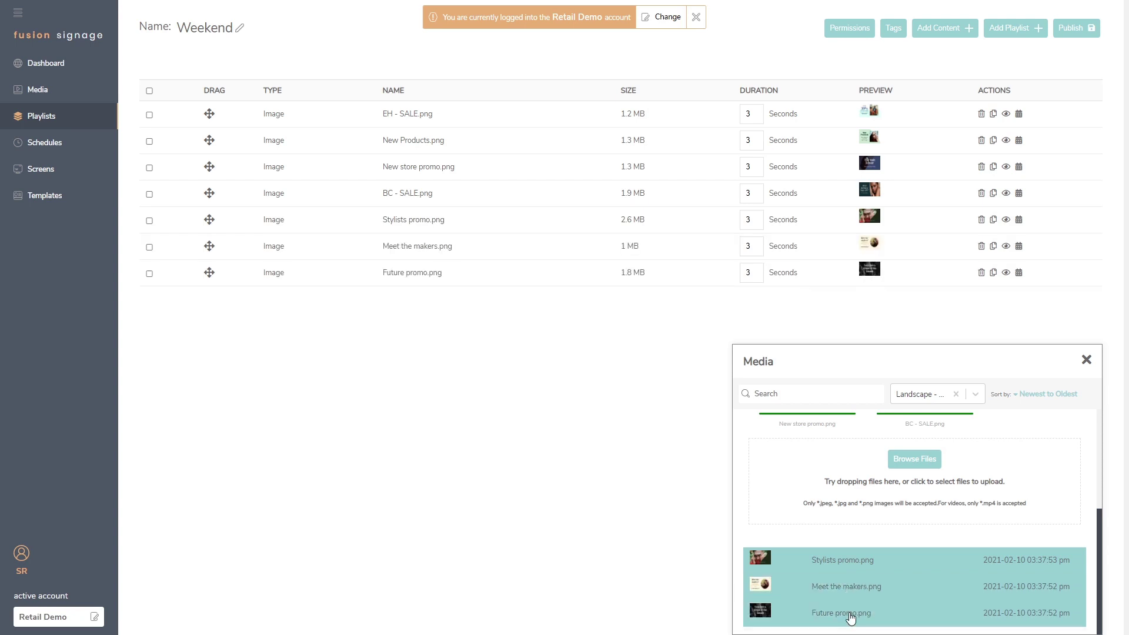
{"action": "left_click", "coordinate": [850, 615]}
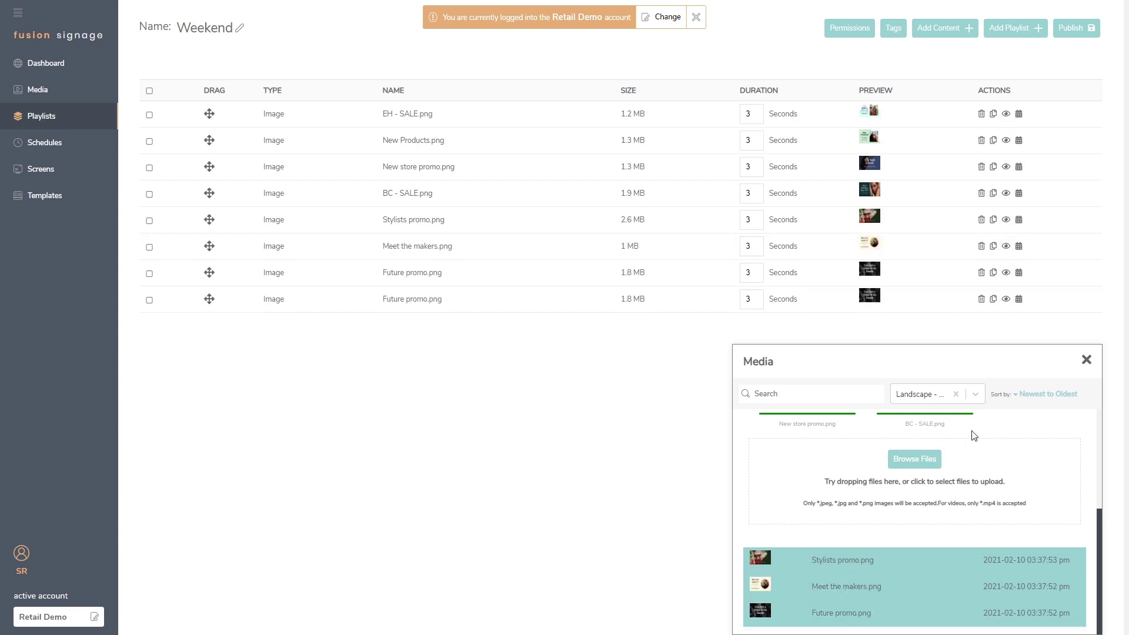
{"action": "left_click", "coordinate": [1086, 360]}
Step: Reorder the playlist, moving the last Future promo.png above BC - SALE.png and New Products.png below Stylists promo.png
{"action": "left_click_drag", "start_coordinate": [210, 300], "coordinate": [210, 194]}
{"action": "left_click_drag", "start_coordinate": [211, 143], "coordinate": [218, 246]}
Step: Set the duration of EH - SALE.png to 10 seconds and Stylists promo.png to 20 seconds
{"action": "double_click", "coordinate": [748, 114]}
{"action": "type", "text": "10"}
{"action": "type", "text": "20"}
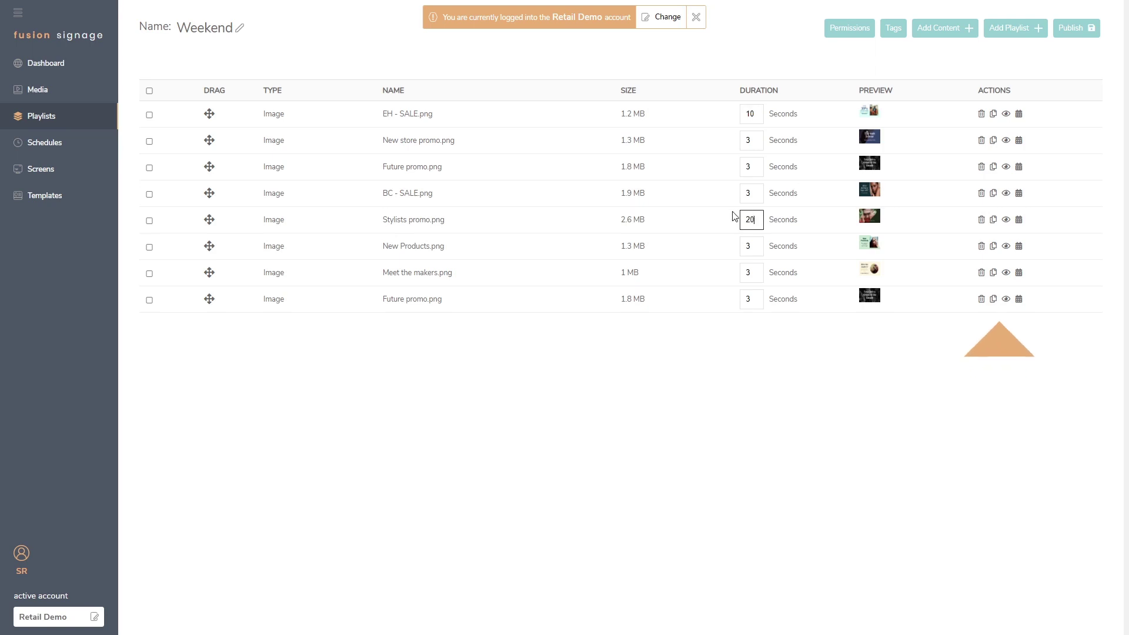
{"action": "left_click", "coordinate": [758, 276]}
{"action": "left_click", "coordinate": [740, 352]}
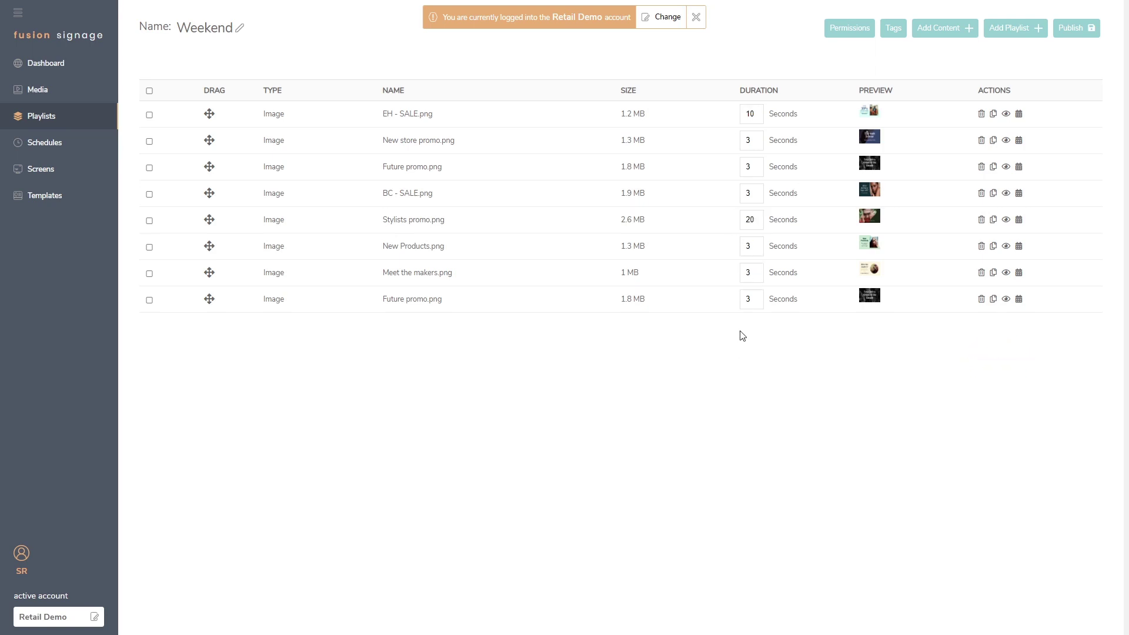
Step: Add the Long Weekend playlist as a nested item in the Weekend playlist
{"action": "left_click", "coordinate": [1017, 29]}
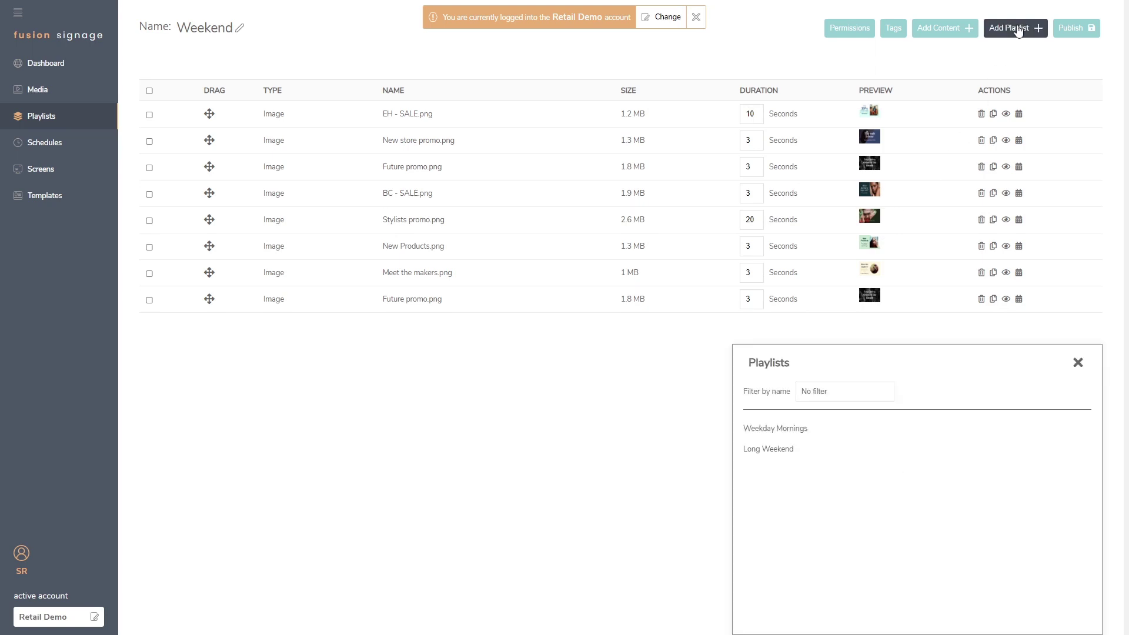
{"action": "left_click", "coordinate": [765, 449]}
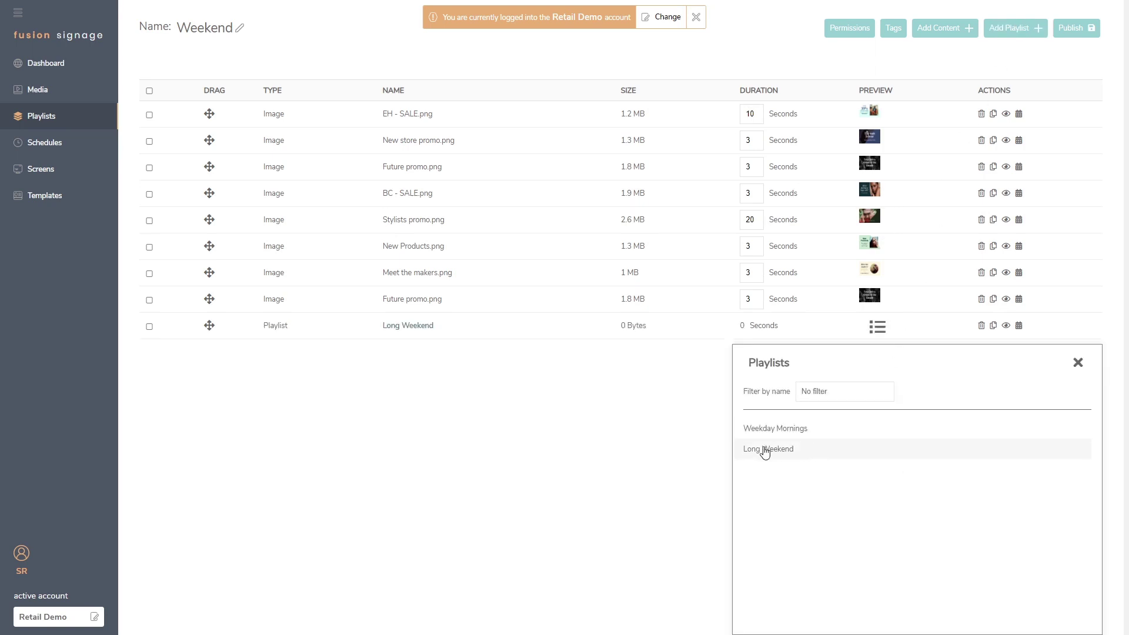
Step: Close the playlist picker and toggle the visibility of EH - SALE.png and the Long Weekend item off and back on
{"action": "left_click", "coordinate": [1078, 363]}
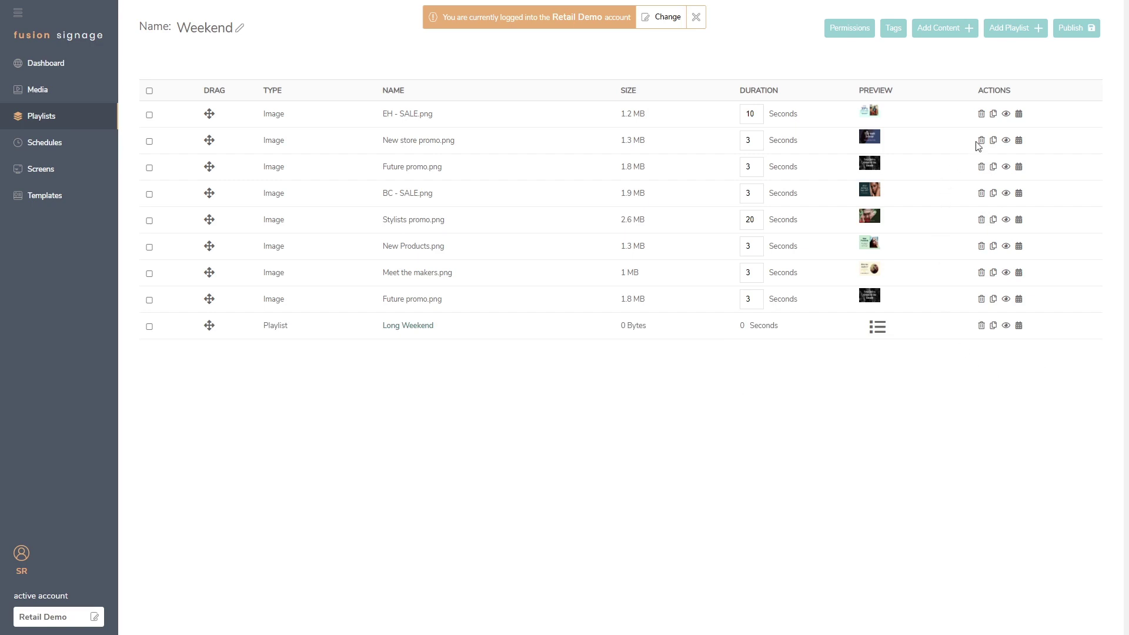
{"action": "left_click", "coordinate": [1007, 116]}
{"action": "left_click", "coordinate": [1007, 117]}
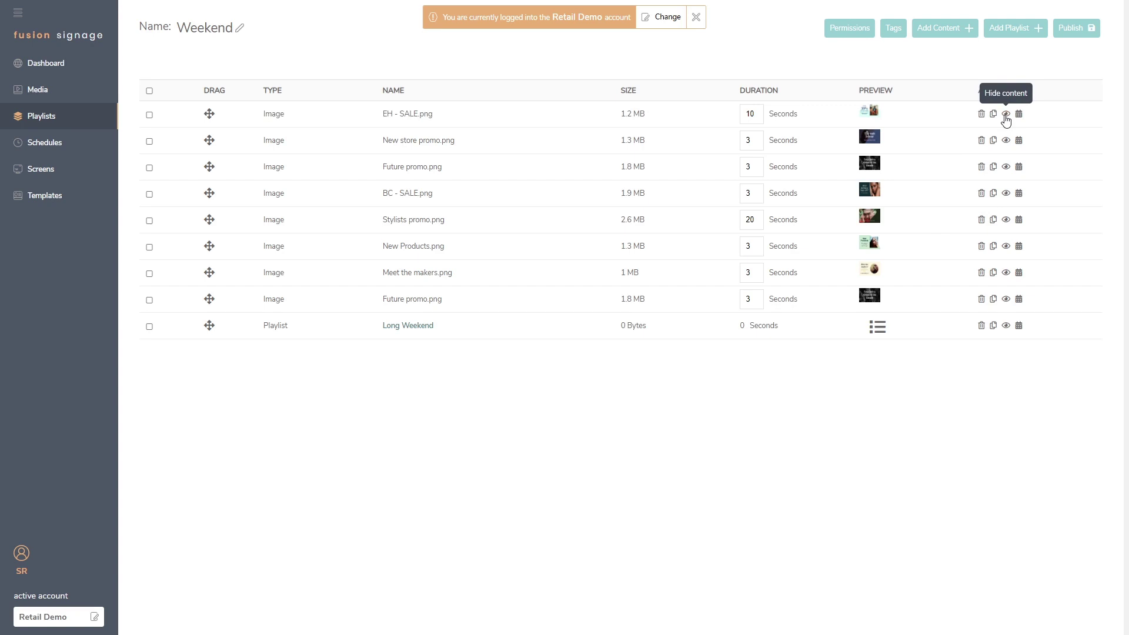
{"action": "left_click", "coordinate": [1008, 331]}
{"action": "left_click", "coordinate": [1008, 331]}
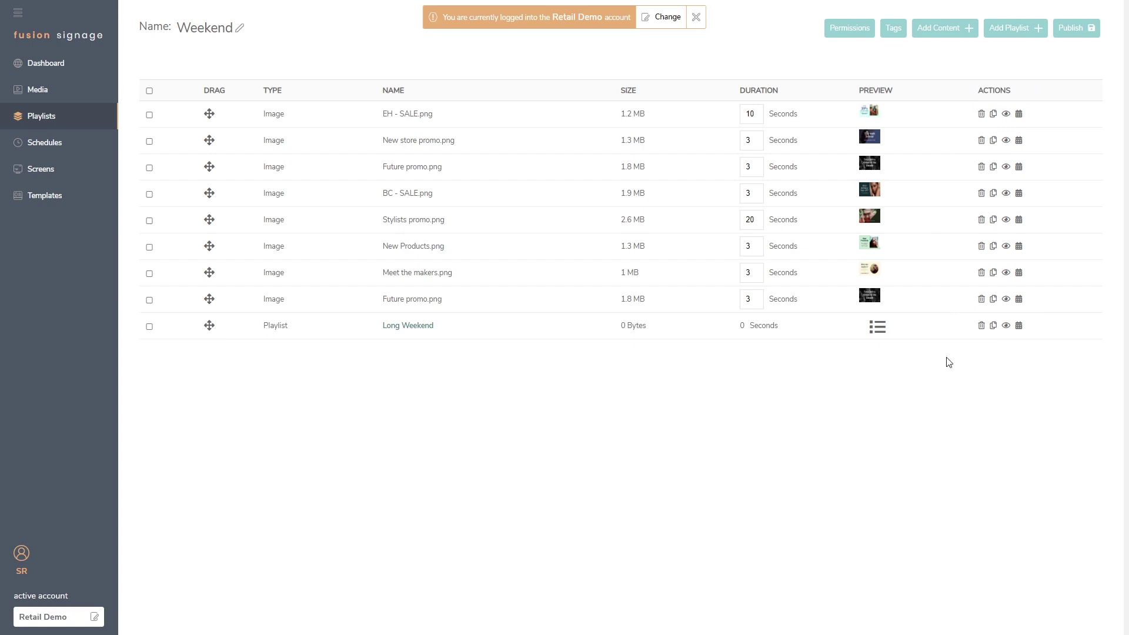
Step: Review the content scheduling options of EH - SALE.png without adding a schedule
{"action": "left_click", "coordinate": [1019, 116]}
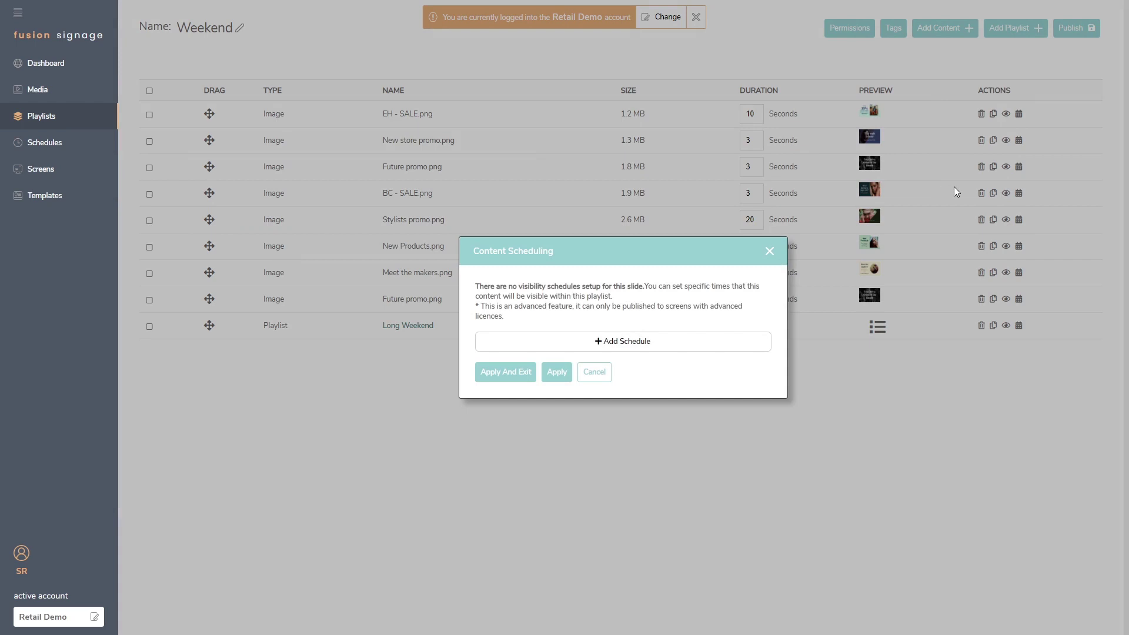
{"action": "left_click", "coordinate": [768, 253]}
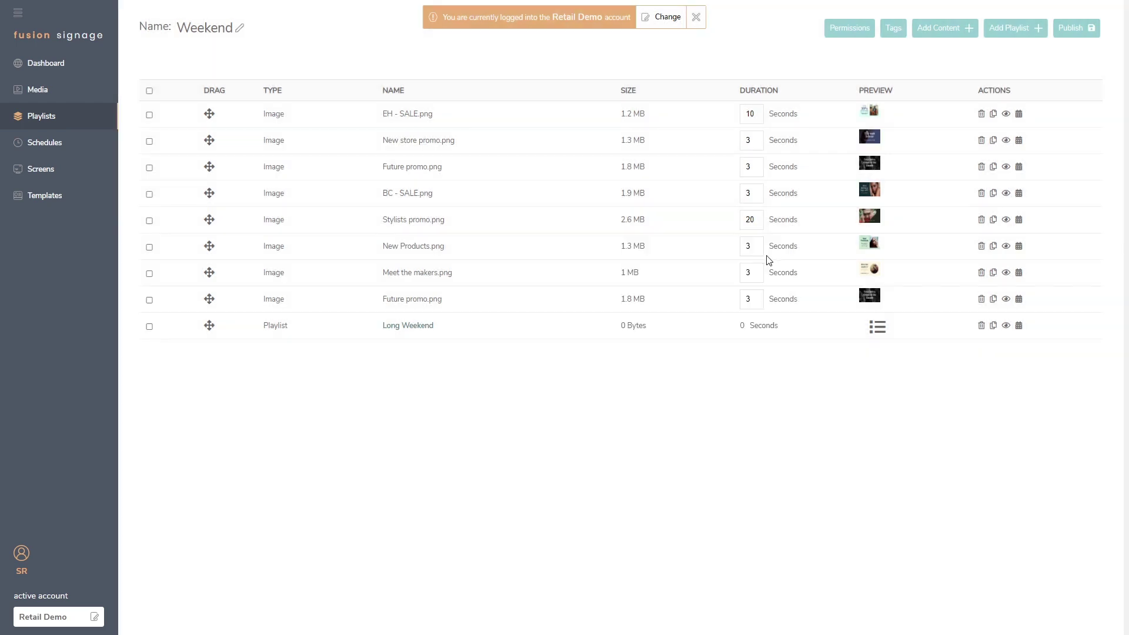
Step: Publish the Weekend playlist to the POS Counters (All) screen group
{"action": "left_click", "coordinate": [1077, 28]}
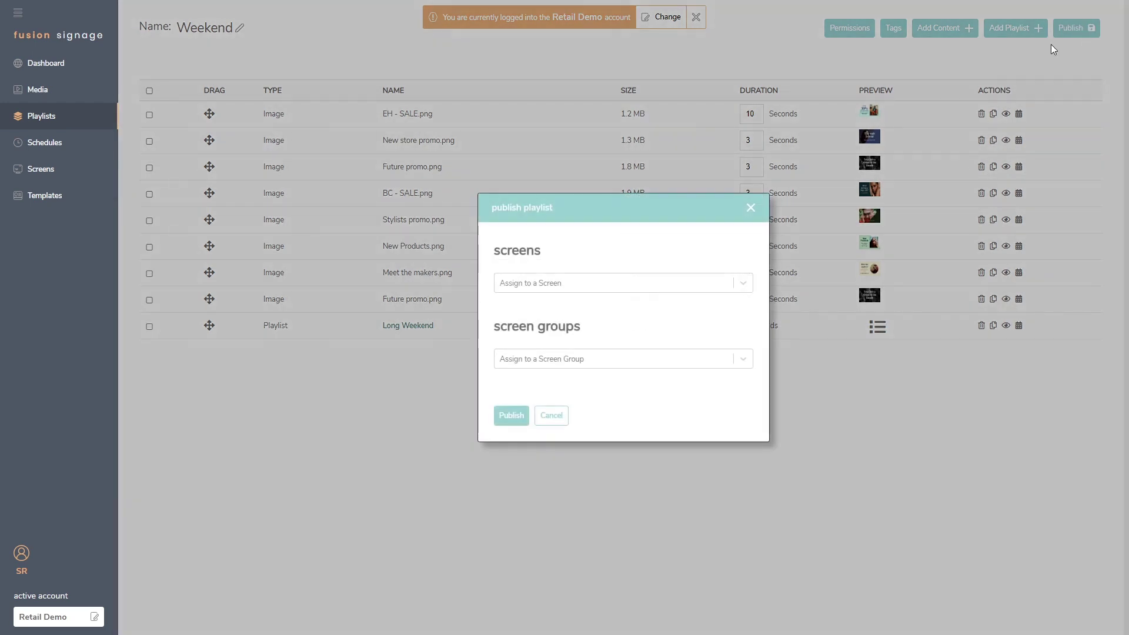
{"action": "left_click", "coordinate": [742, 284]}
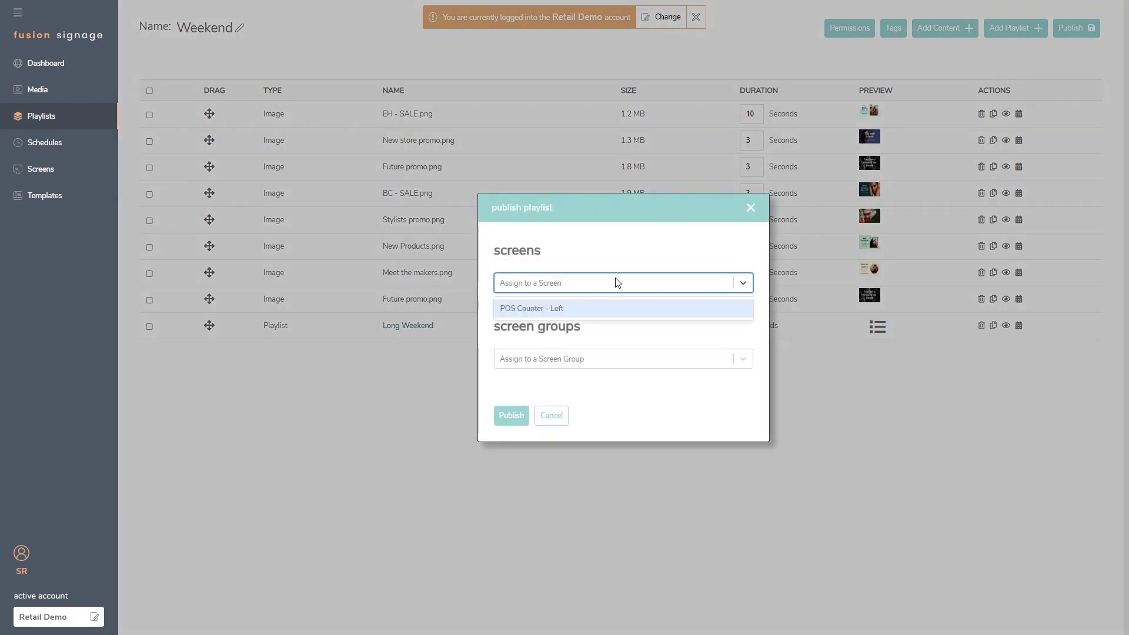
{"action": "left_click", "coordinate": [559, 308]}
{"action": "left_click", "coordinate": [746, 281]}
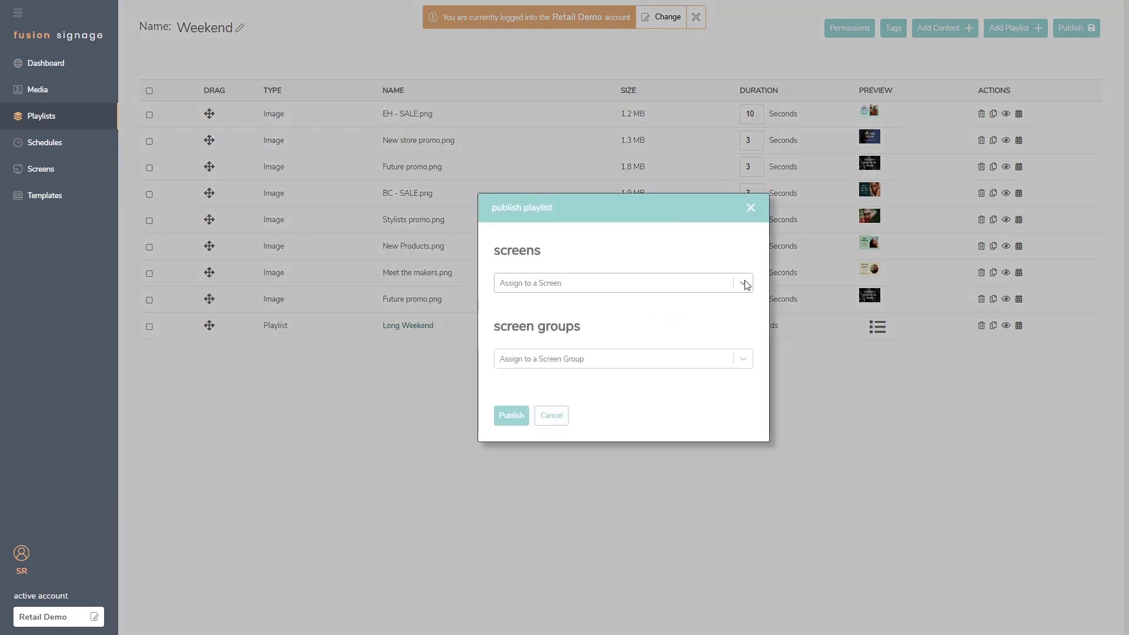
{"action": "left_click", "coordinate": [743, 360]}
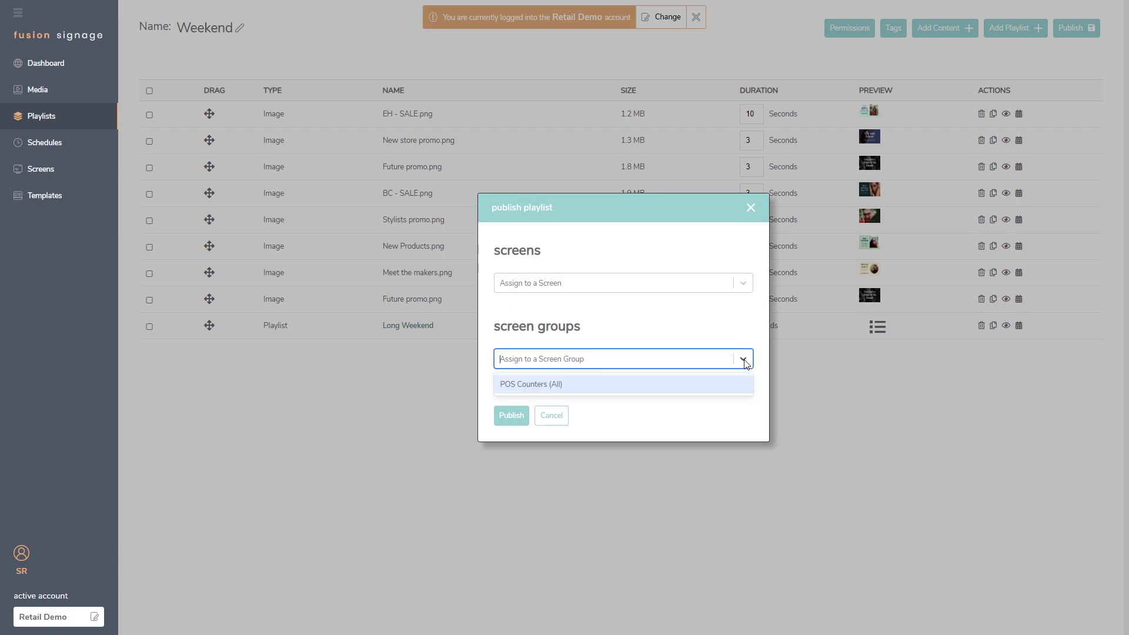
{"action": "left_click", "coordinate": [549, 385]}
{"action": "left_click", "coordinate": [511, 412]}
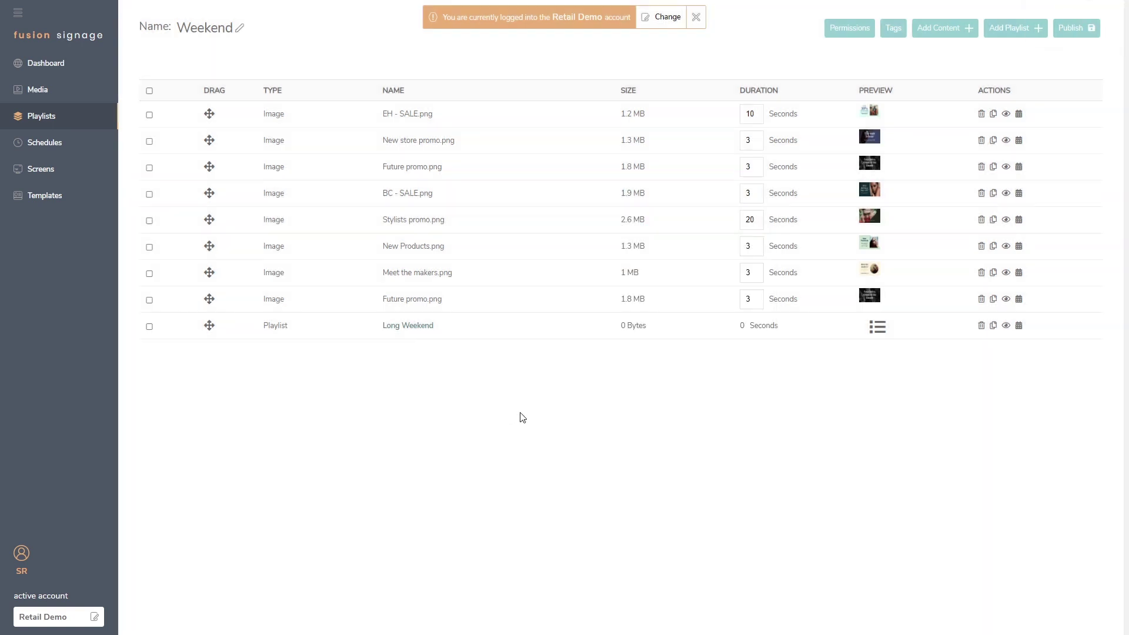
Step: Return to the list of all playlists and check where the Weekend playlist is being used
{"action": "left_click", "coordinate": [46, 119]}
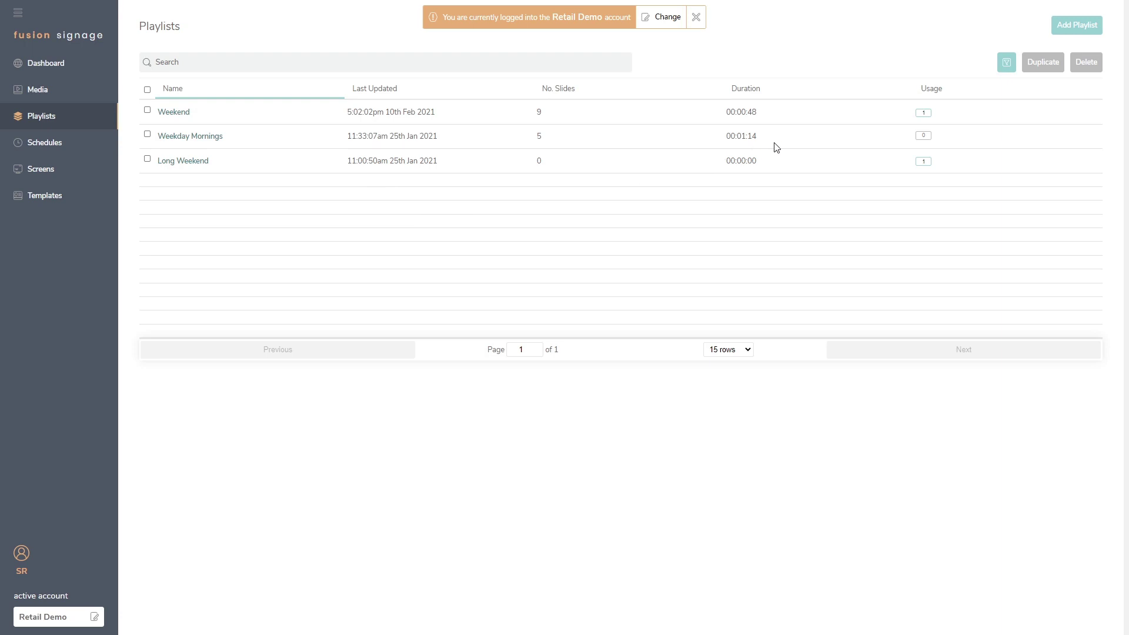
{"action": "left_click", "coordinate": [927, 113]}
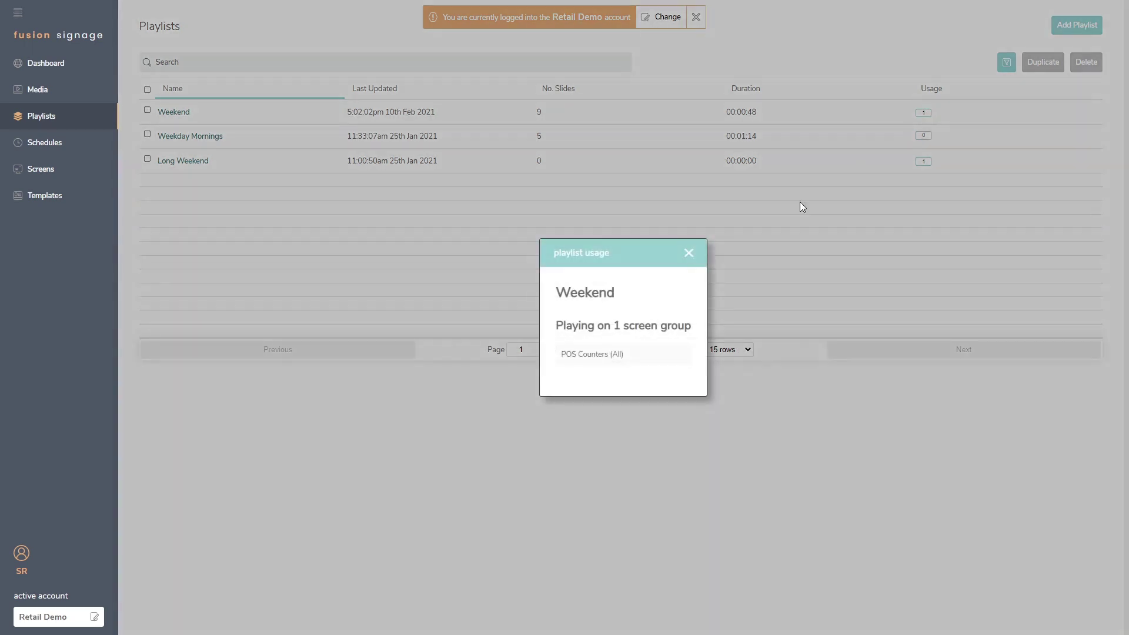
{"action": "left_click", "coordinate": [688, 254]}
Step: Search the playlists for "Weekend" and clear the search
{"action": "left_click", "coordinate": [220, 68]}
{"action": "type", "text": "Weekend"}
{"action": "key", "text": "ctrl+a"}
{"action": "key", "text": "BackSpace"}
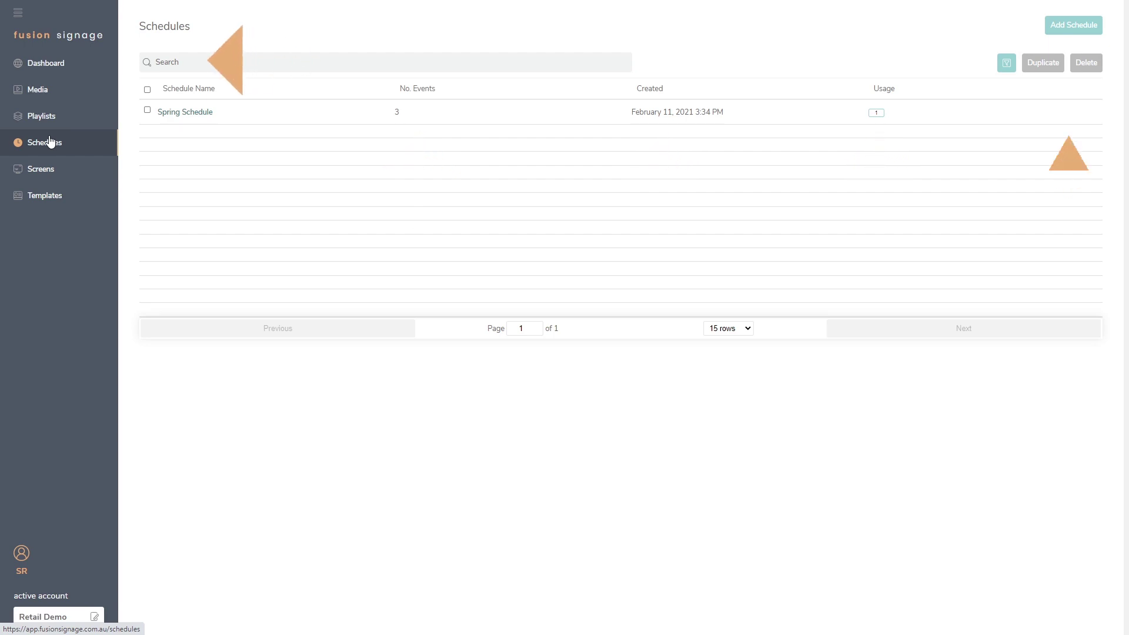
Step: Create a new schedule named Summer Schedule
{"action": "left_click", "coordinate": [1062, 26]}
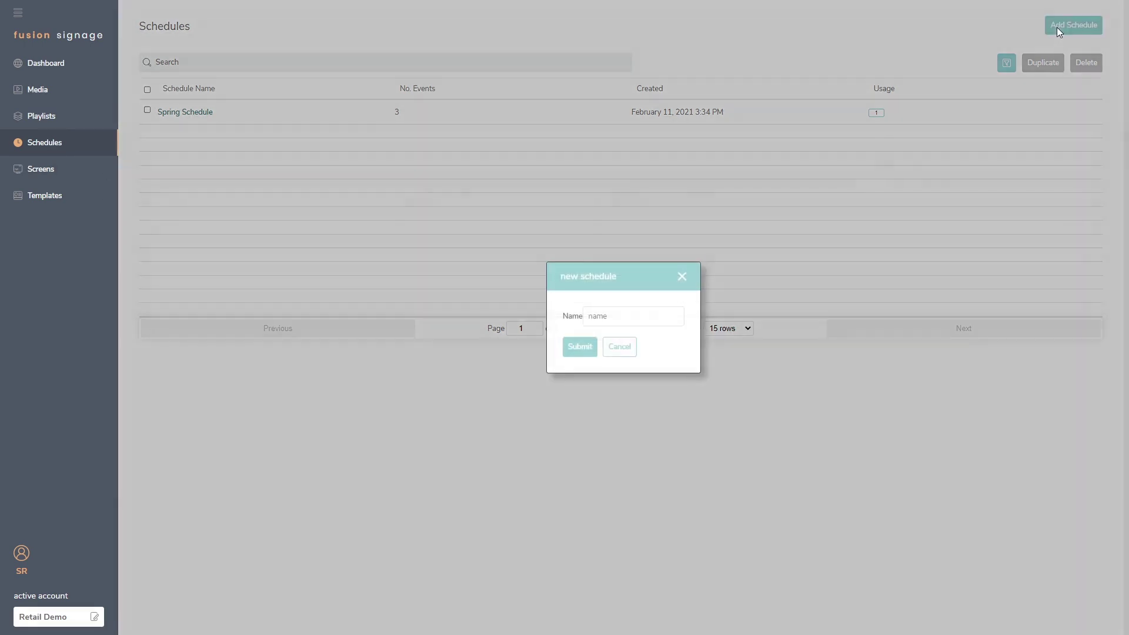
{"action": "left_click", "coordinate": [606, 312]}
{"action": "type", "text": "Summer Schedule"}
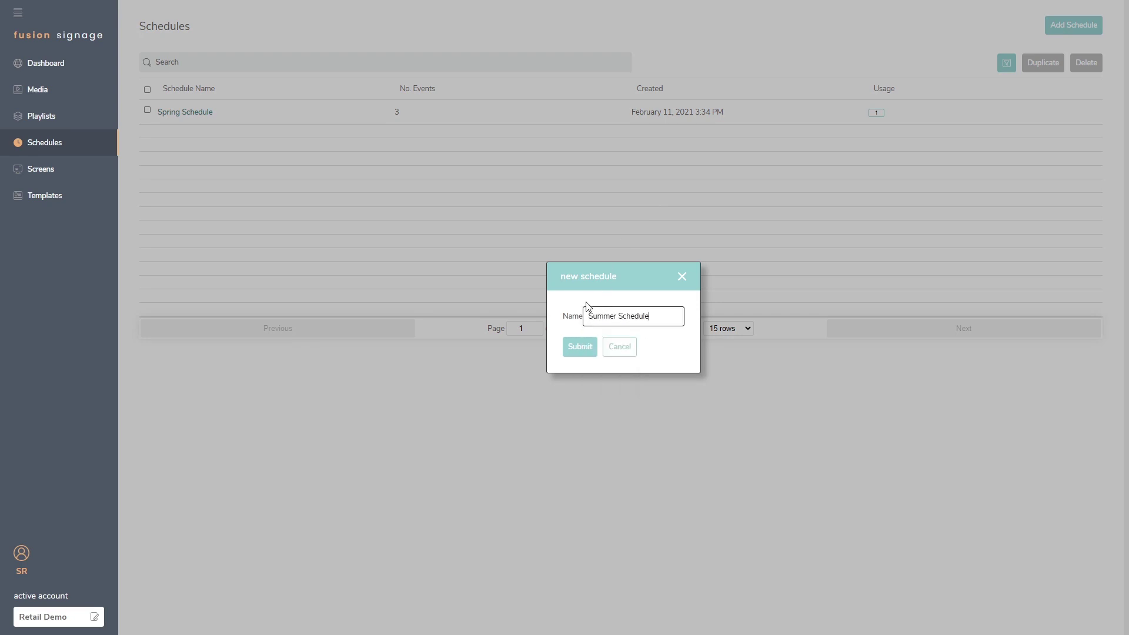
{"action": "left_click", "coordinate": [578, 346]}
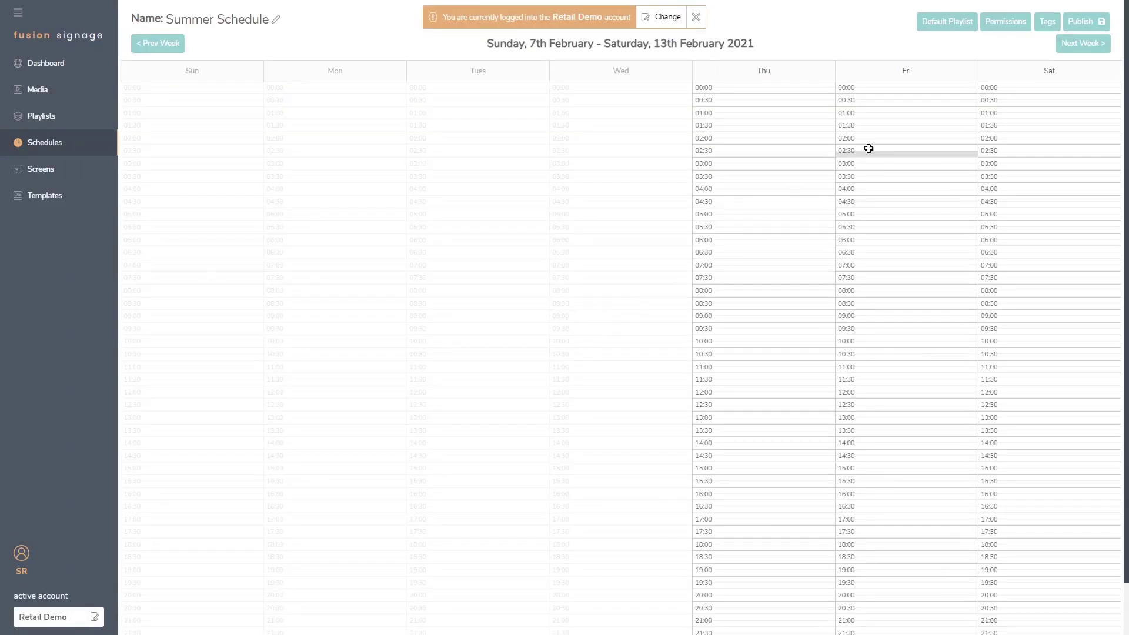
Step: Add a Weekend playlist event for Saturday and Sunday, 09:00 to 15:30, starting 11/02/2021 and running forever
{"action": "left_click", "coordinate": [1085, 47]}
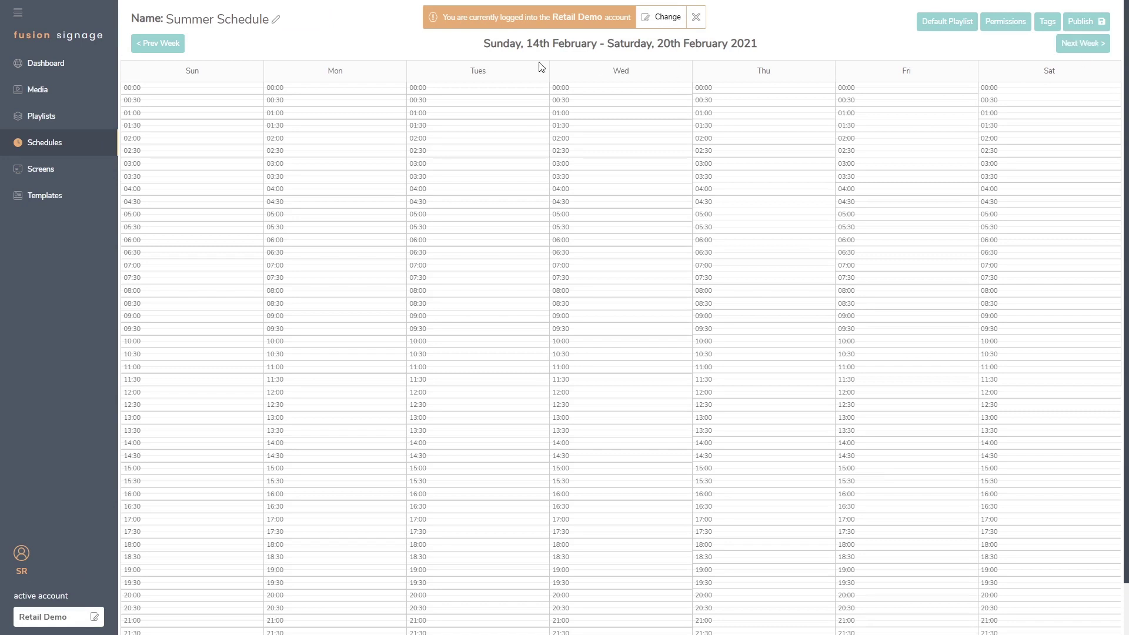
{"action": "left_click", "coordinate": [170, 47]}
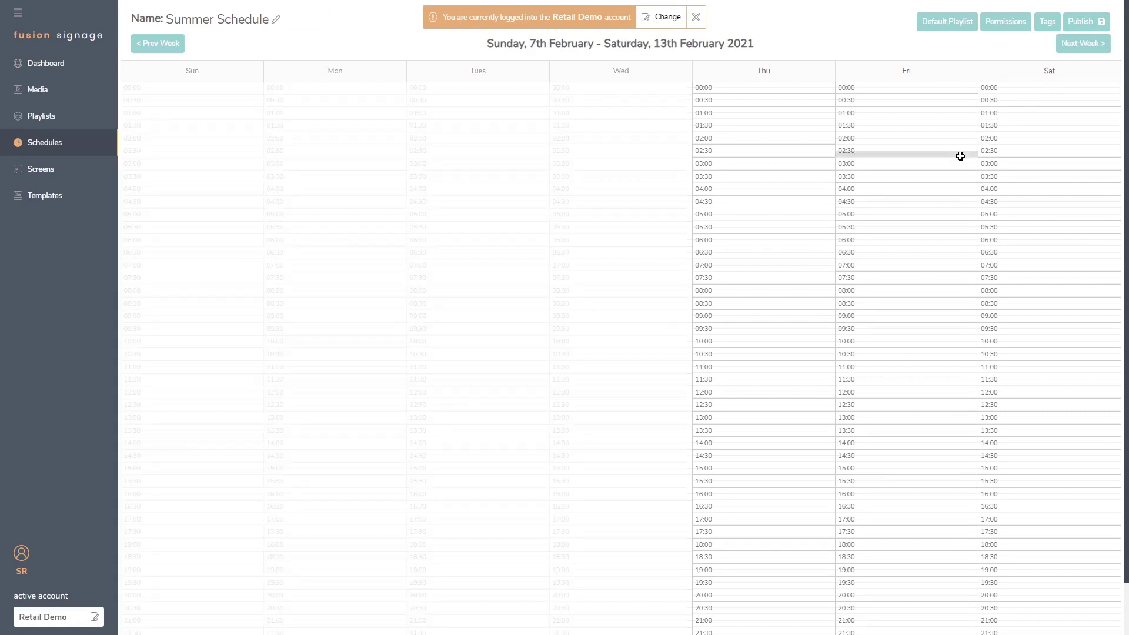
{"action": "left_click", "coordinate": [1018, 315]}
{"action": "left_click_drag", "start_coordinate": [1019, 326], "coordinate": [1019, 476]}
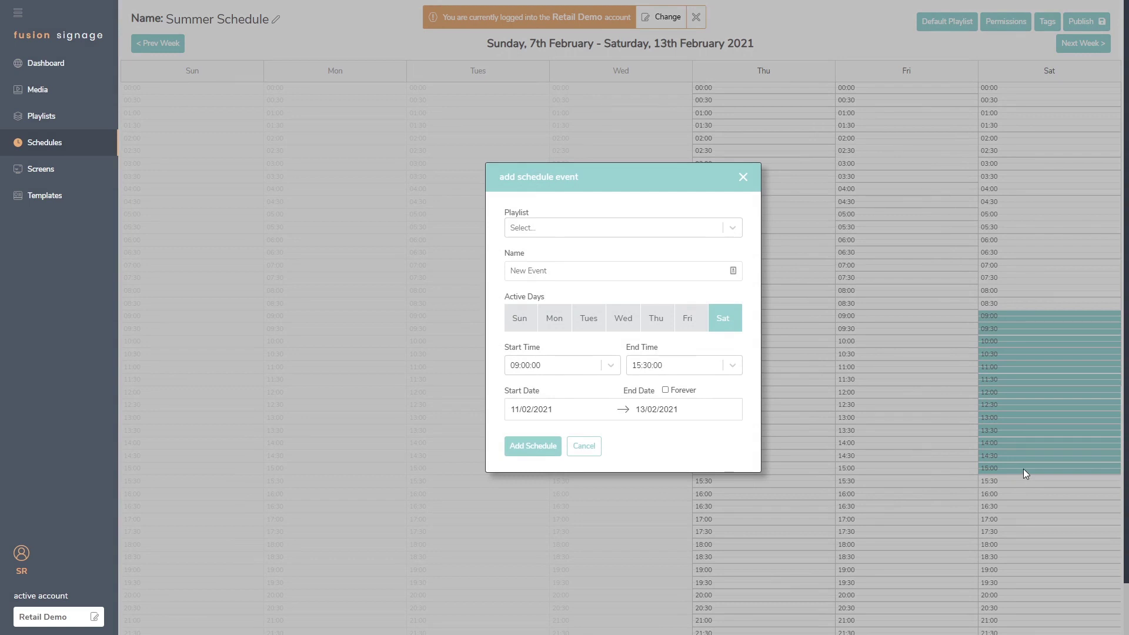
{"action": "left_click", "coordinate": [733, 229]}
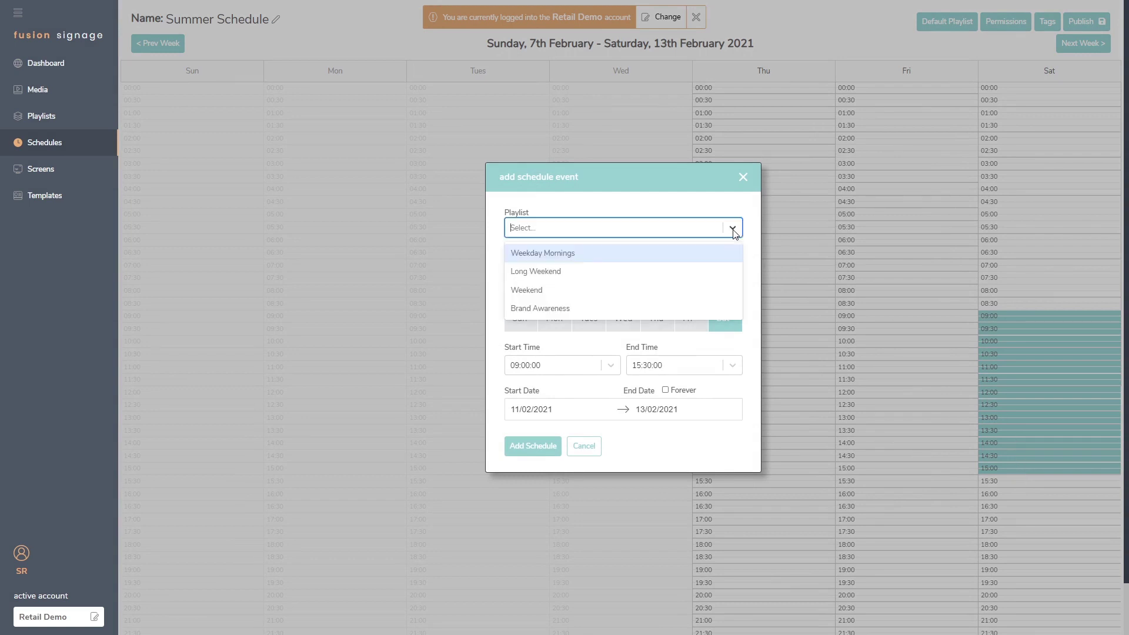
{"action": "left_click", "coordinate": [528, 292]}
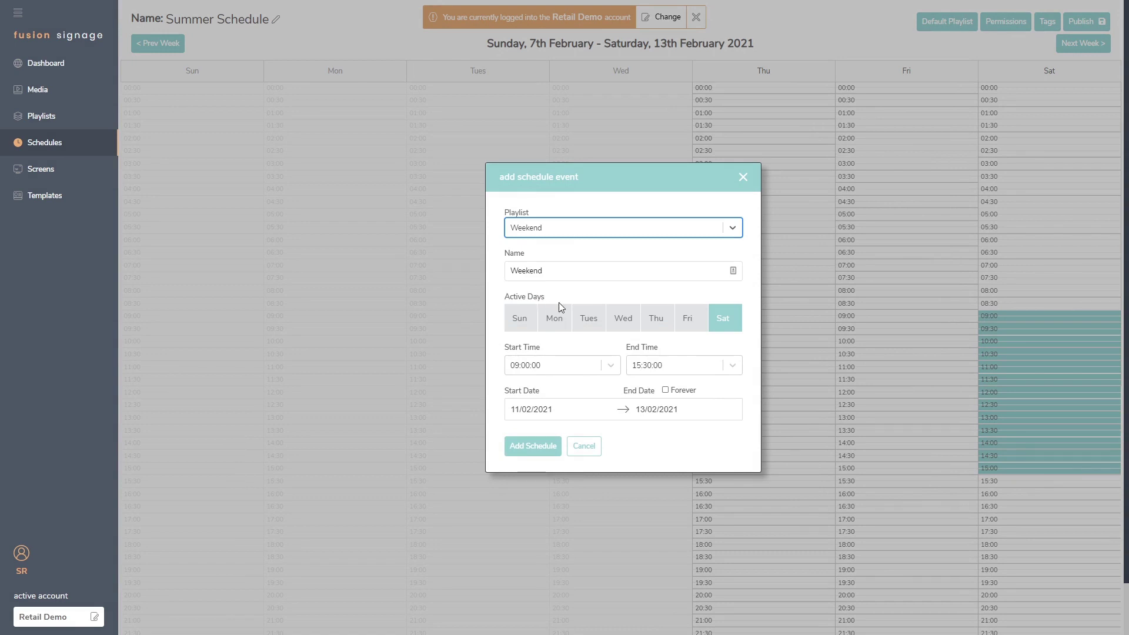
{"action": "left_click", "coordinate": [521, 320]}
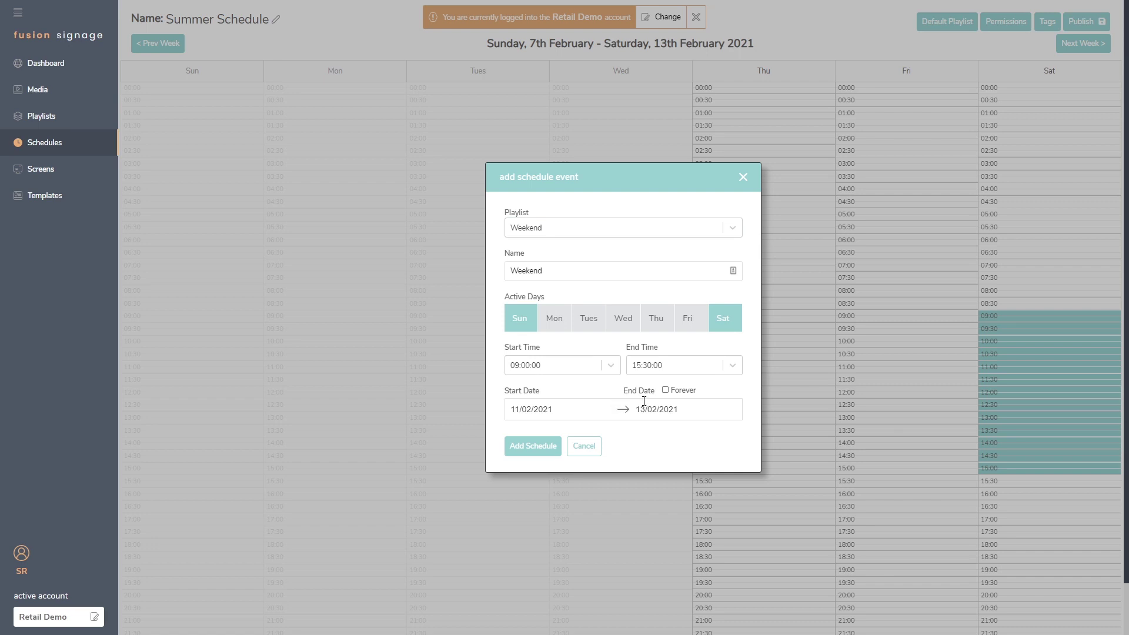
{"action": "left_click", "coordinate": [666, 391]}
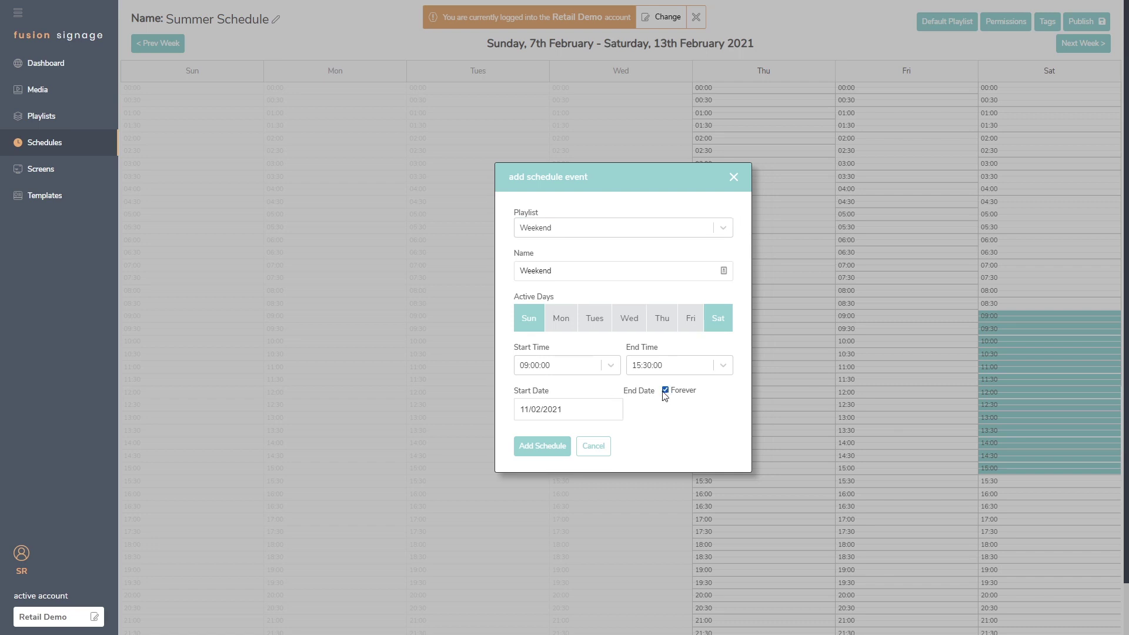
{"action": "left_click", "coordinate": [541, 446]}
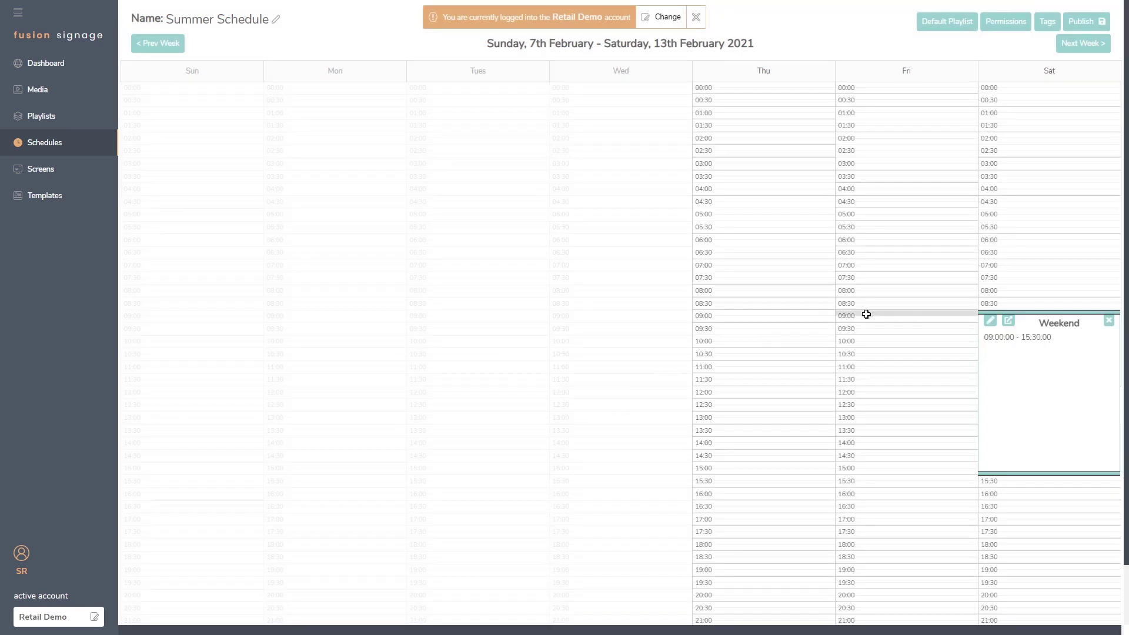
Step: Extend the Saturday Weekend event to end at 17:00 and review its event settings
{"action": "left_click_drag", "start_coordinate": [1030, 474], "coordinate": [1021, 515]}
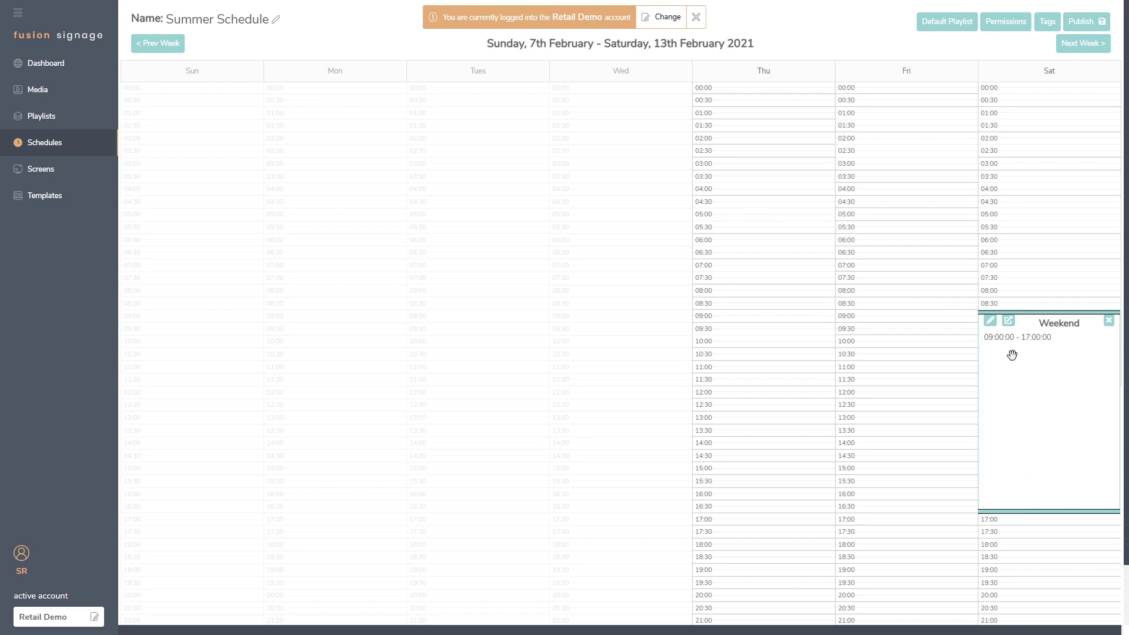
{"action": "left_click", "coordinate": [990, 321]}
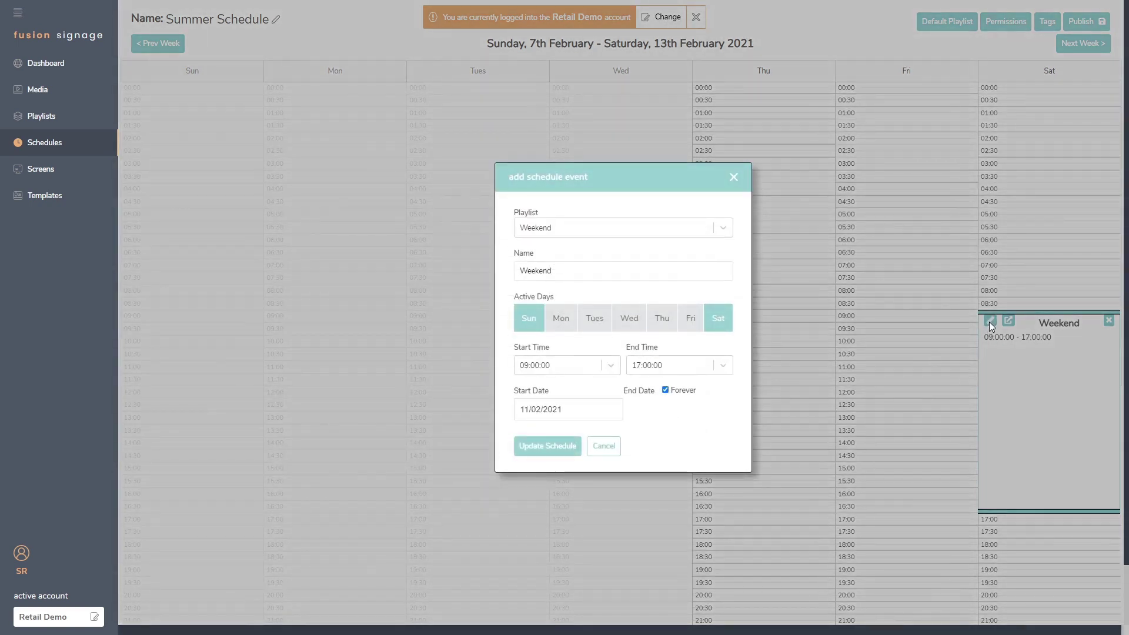
{"action": "left_click", "coordinate": [733, 178]}
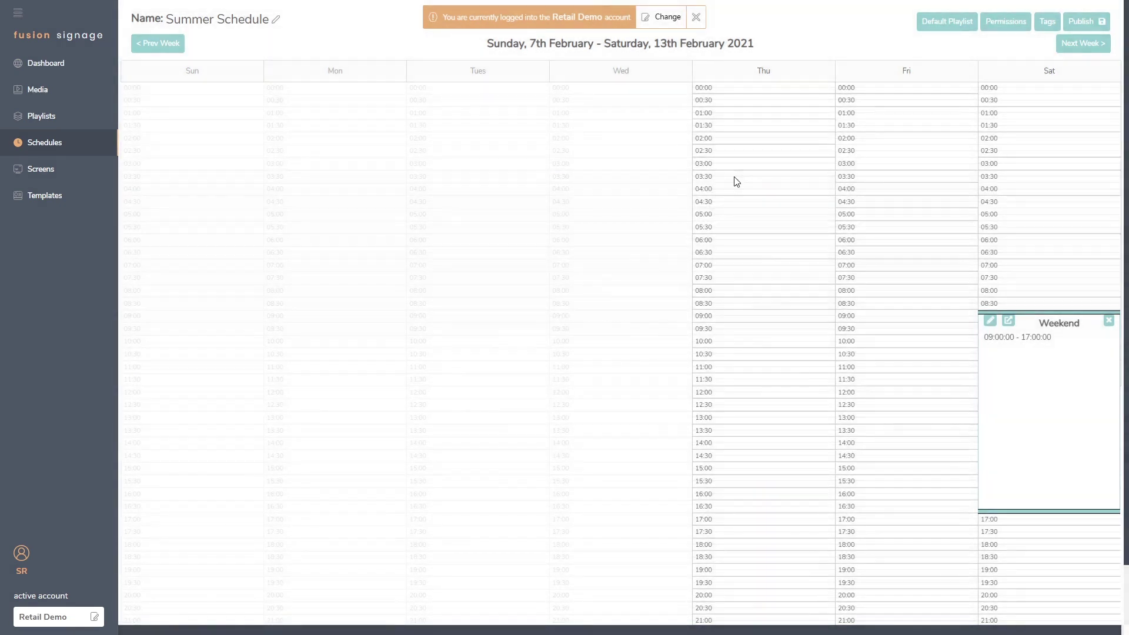
Step: Start deleting the Weekend event from the schedule and cancel the deletion
{"action": "left_click", "coordinate": [1108, 321]}
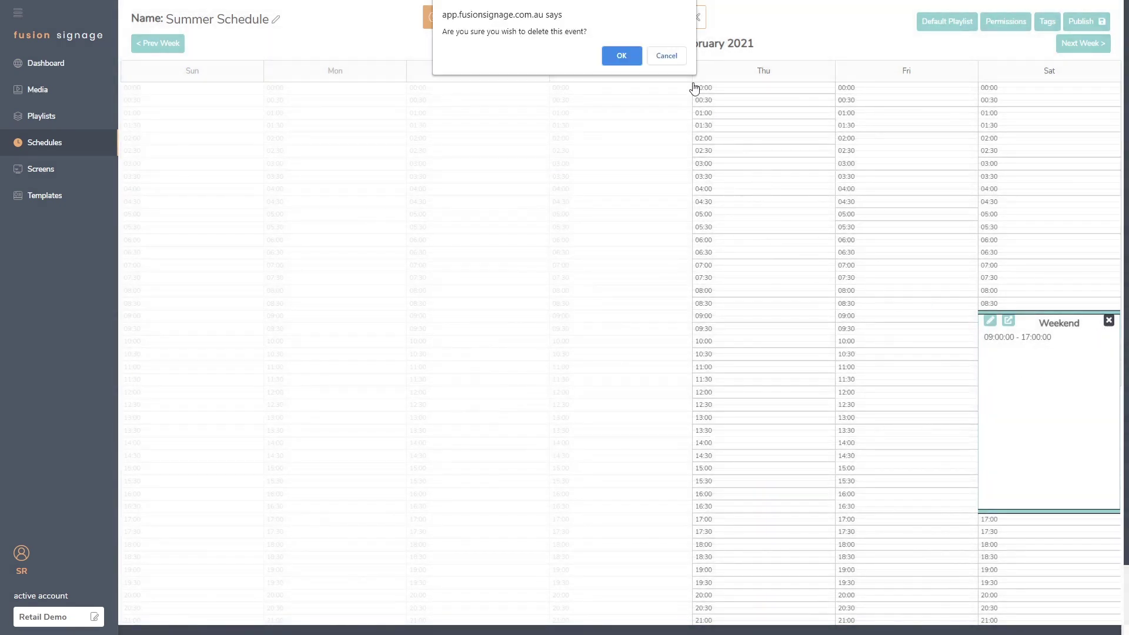
{"action": "left_click", "coordinate": [665, 56]}
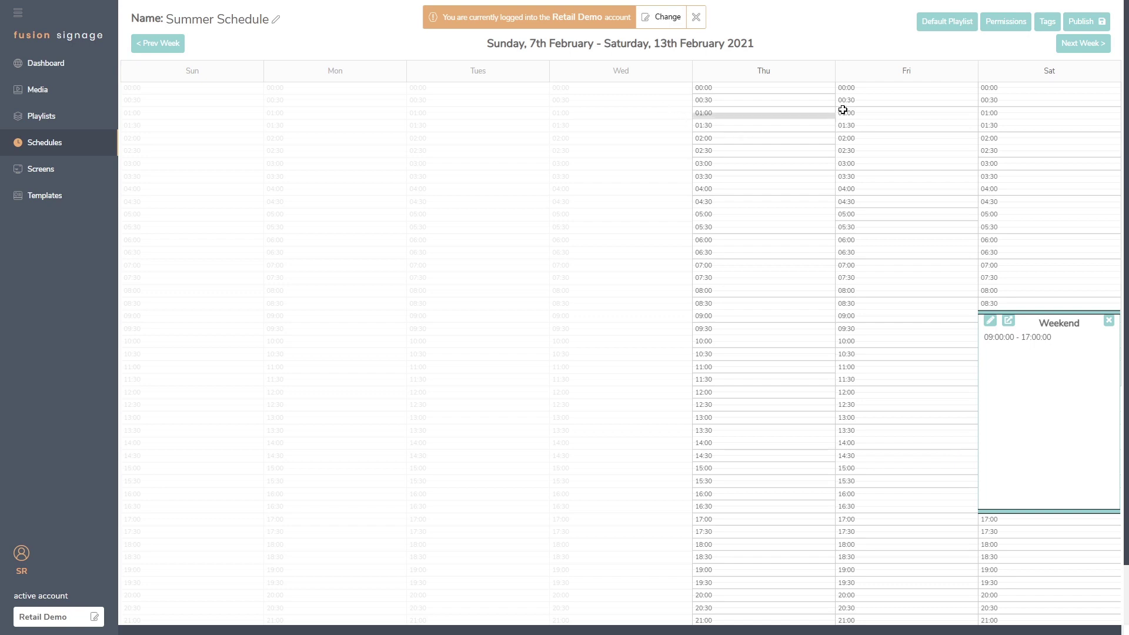
Step: Set Brand Awareness as the default playlist of the Summer Schedule
{"action": "left_click", "coordinate": [947, 21]}
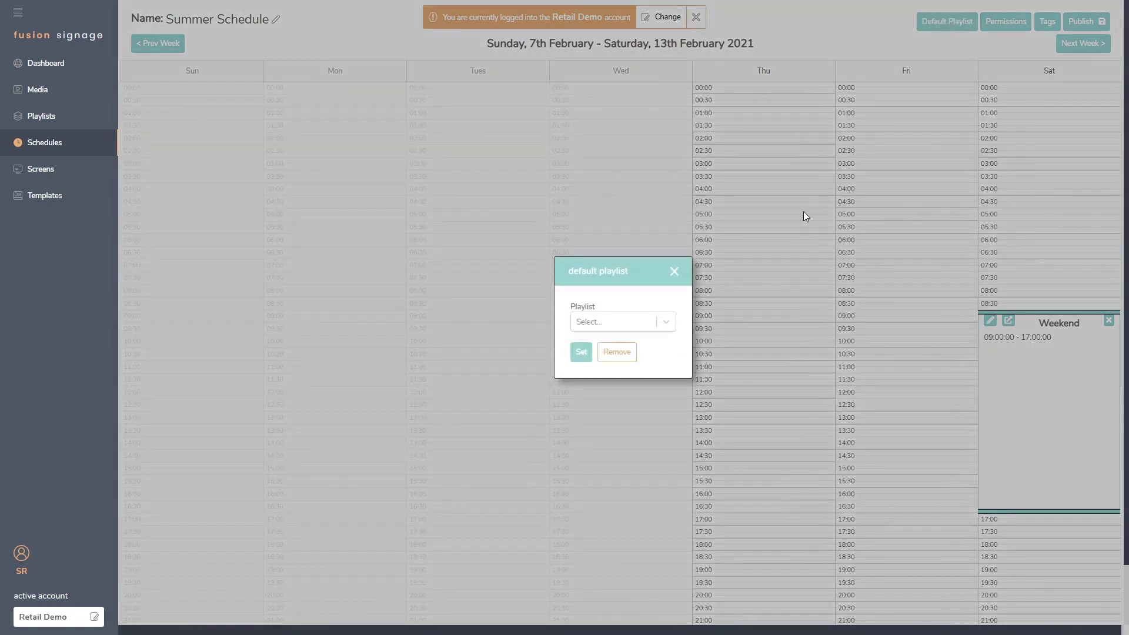
{"action": "left_click", "coordinate": [668, 323]}
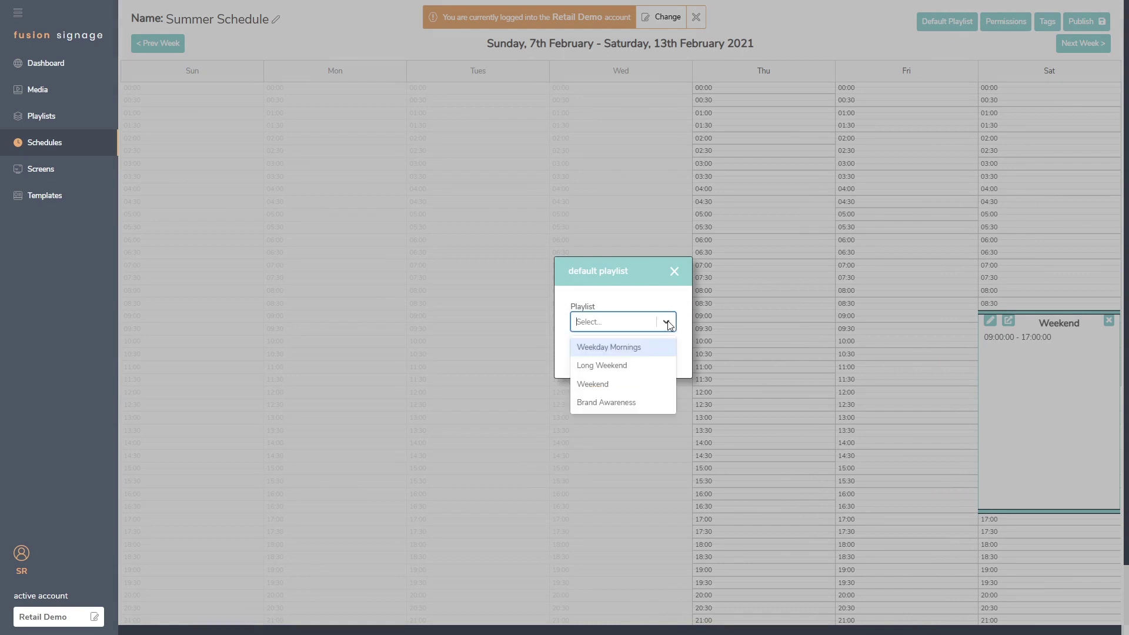
{"action": "left_click", "coordinate": [598, 405]}
{"action": "left_click", "coordinate": [582, 356]}
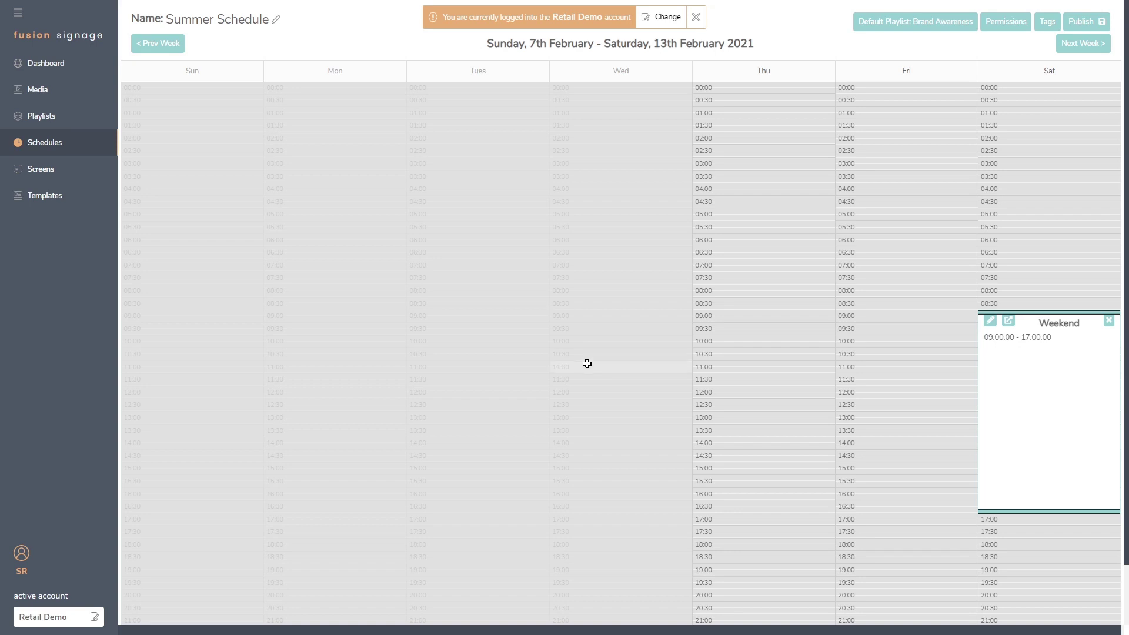
Step: Remove the default playlist from the Summer Schedule
{"action": "left_click", "coordinate": [916, 23]}
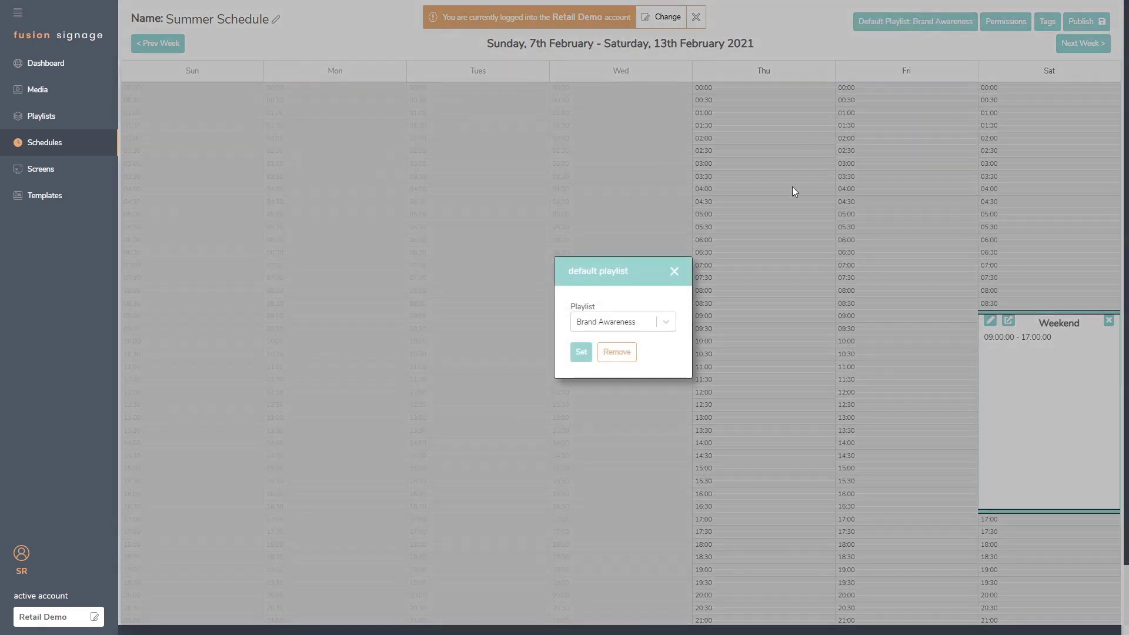
{"action": "left_click", "coordinate": [625, 357]}
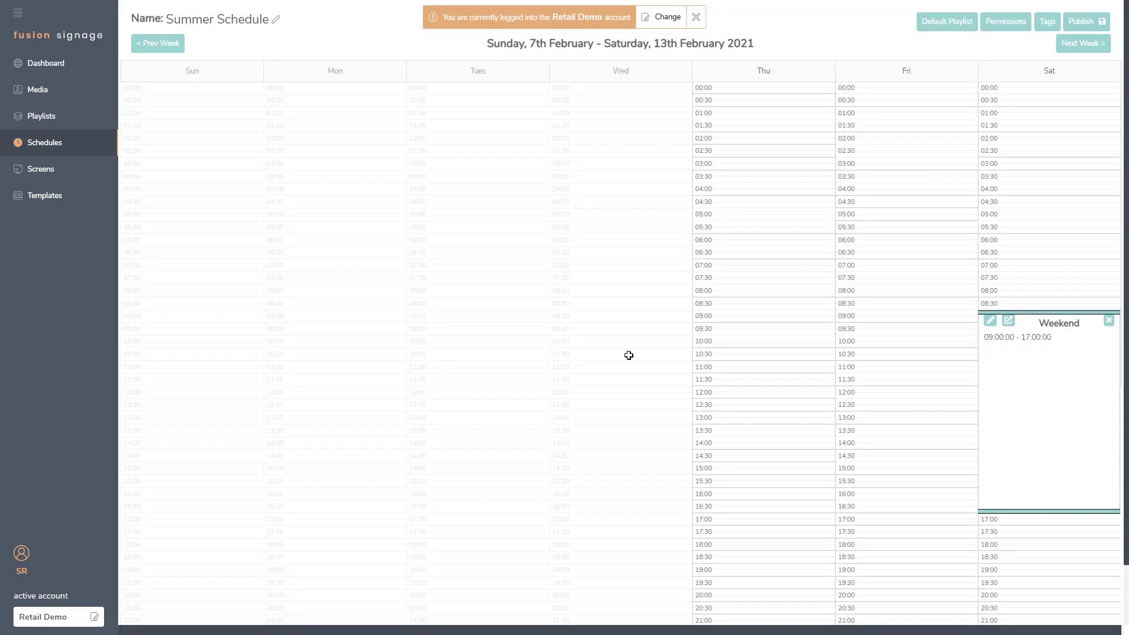
Step: Publish the Summer Schedule to the POS Counters (All) screen group
{"action": "left_click", "coordinate": [1080, 21]}
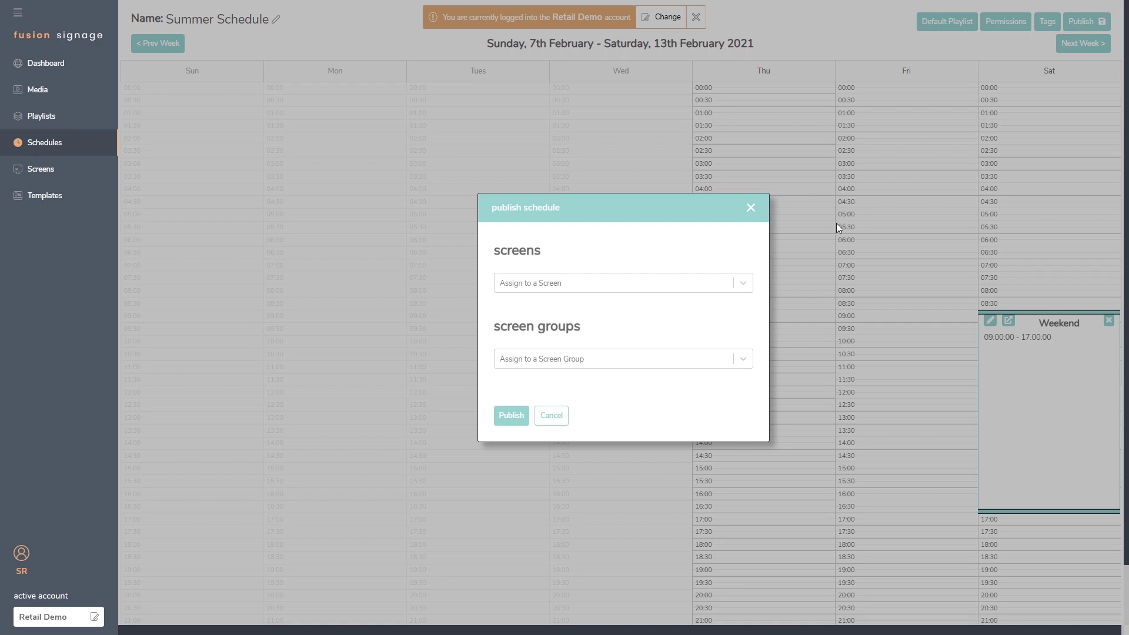
{"action": "left_click", "coordinate": [741, 361]}
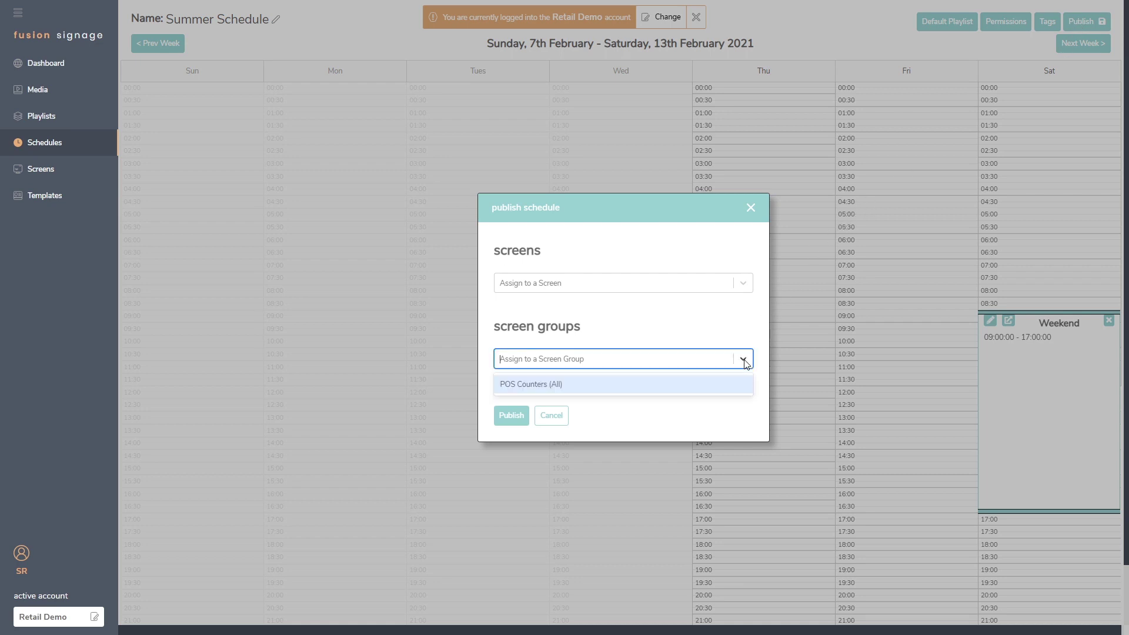
{"action": "left_click", "coordinate": [555, 385]}
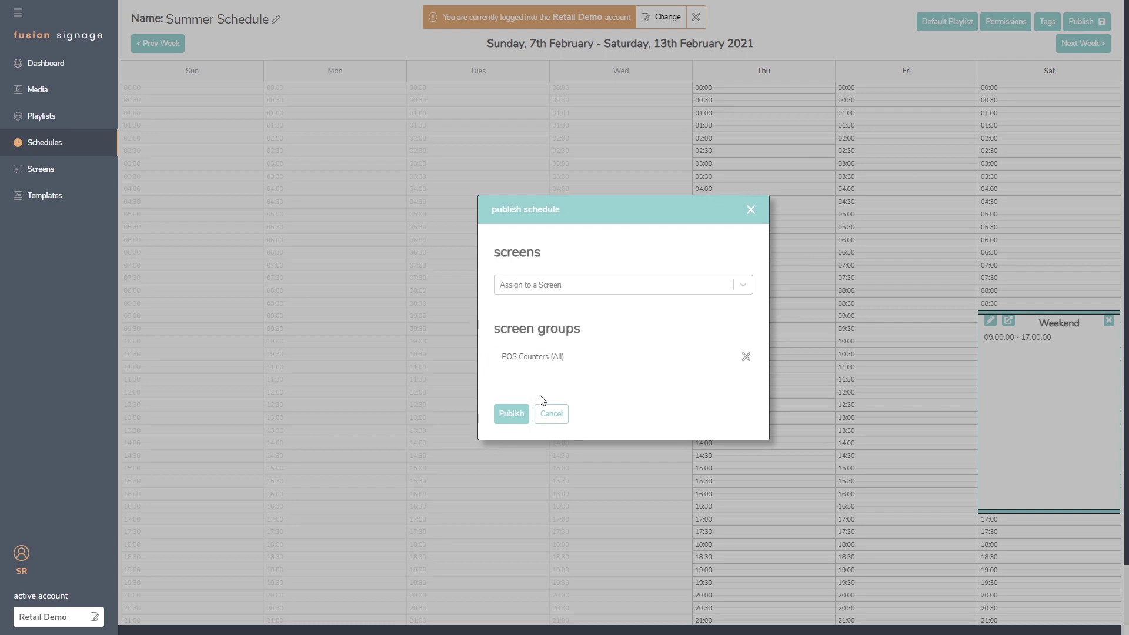
{"action": "left_click", "coordinate": [515, 419]}
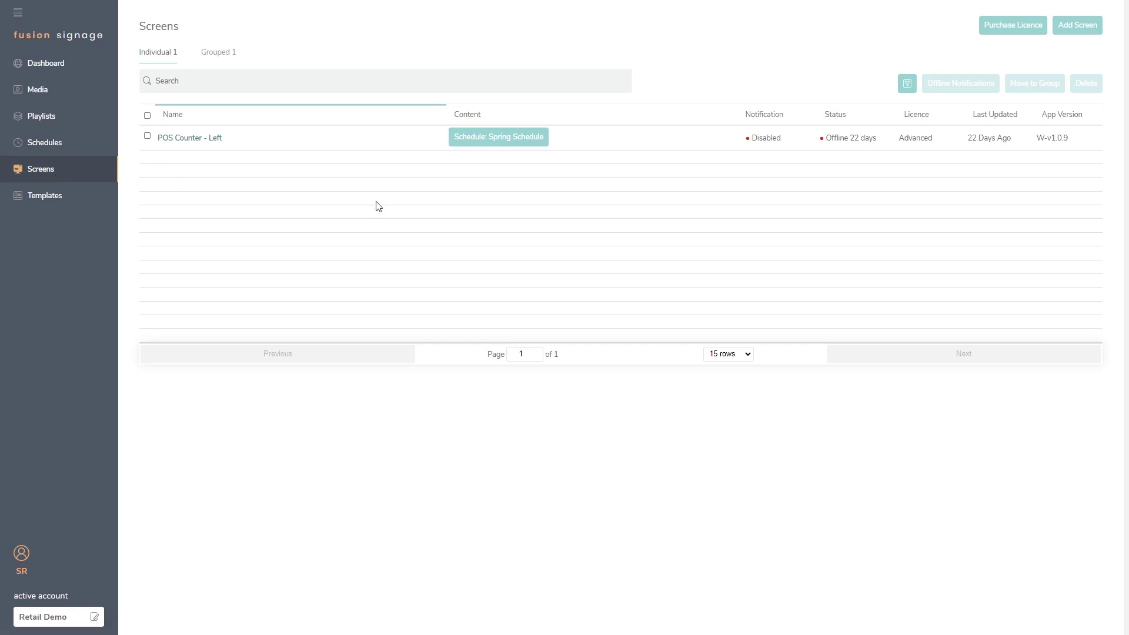
Step: Review the assigned content, offline notification settings and screen details of POS Counter - Left without changing them
{"action": "left_click", "coordinate": [488, 142]}
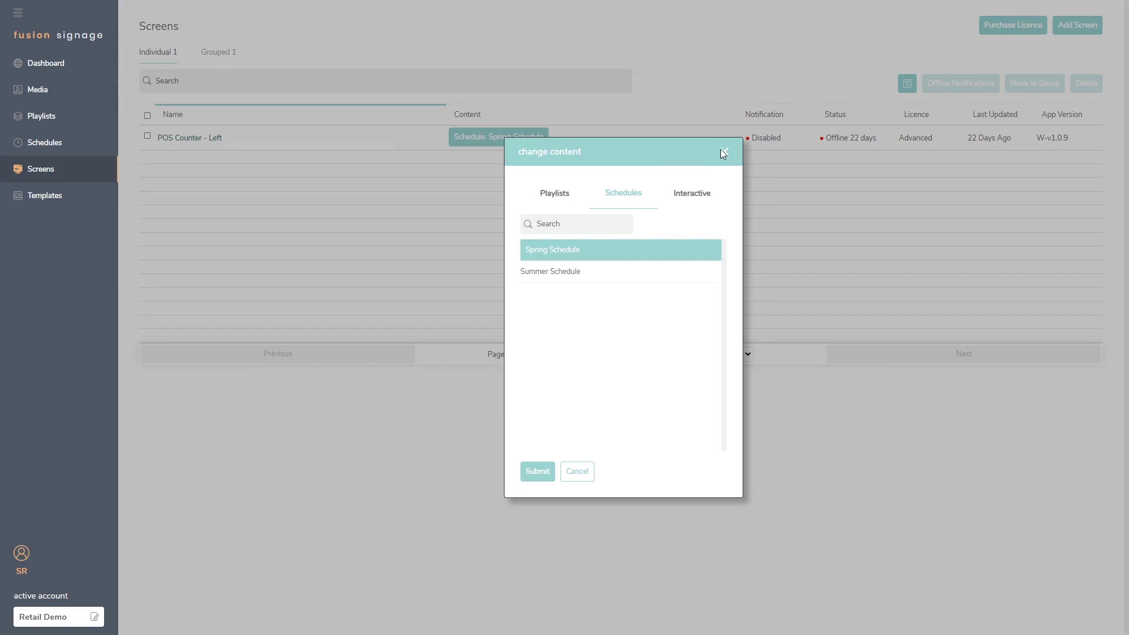
{"action": "left_click", "coordinate": [723, 153]}
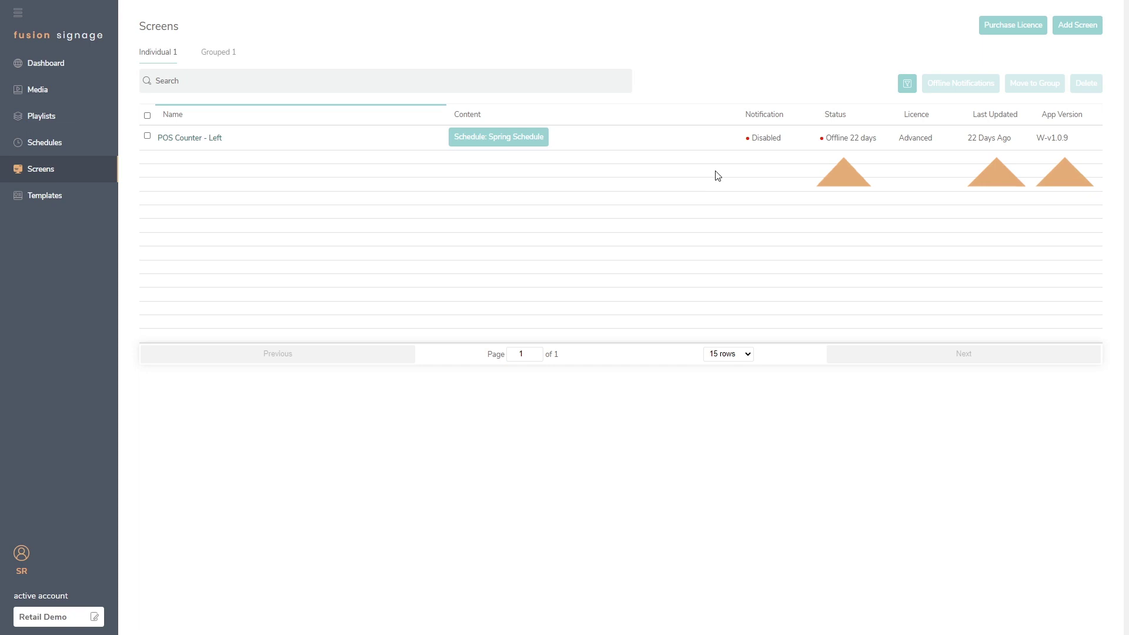
{"action": "left_click", "coordinate": [762, 138]}
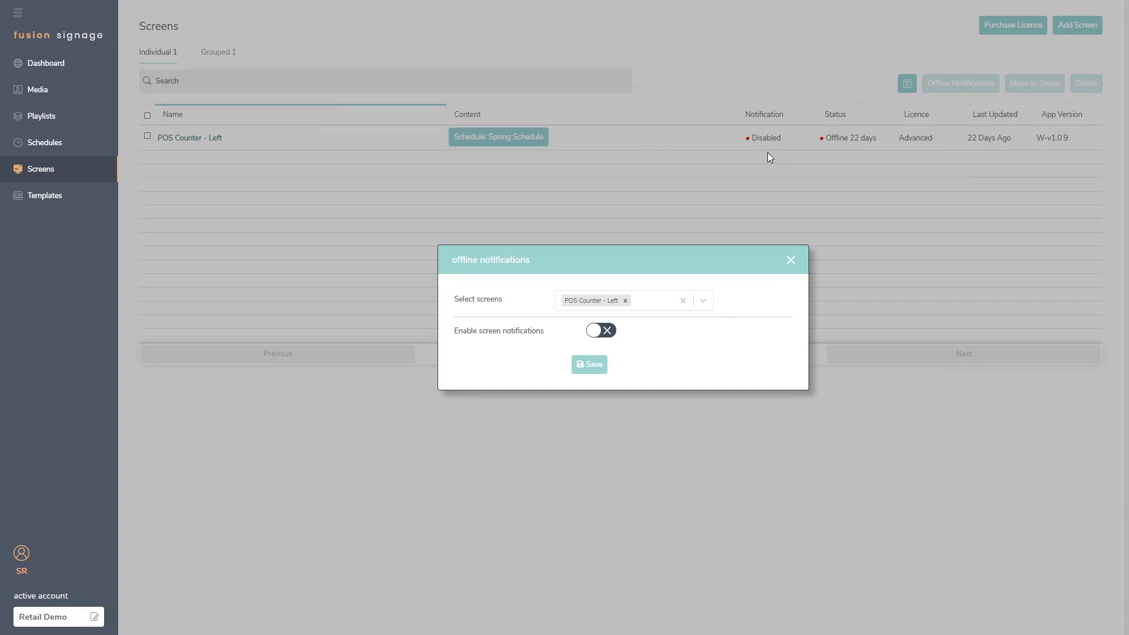
{"action": "left_click", "coordinate": [869, 250]}
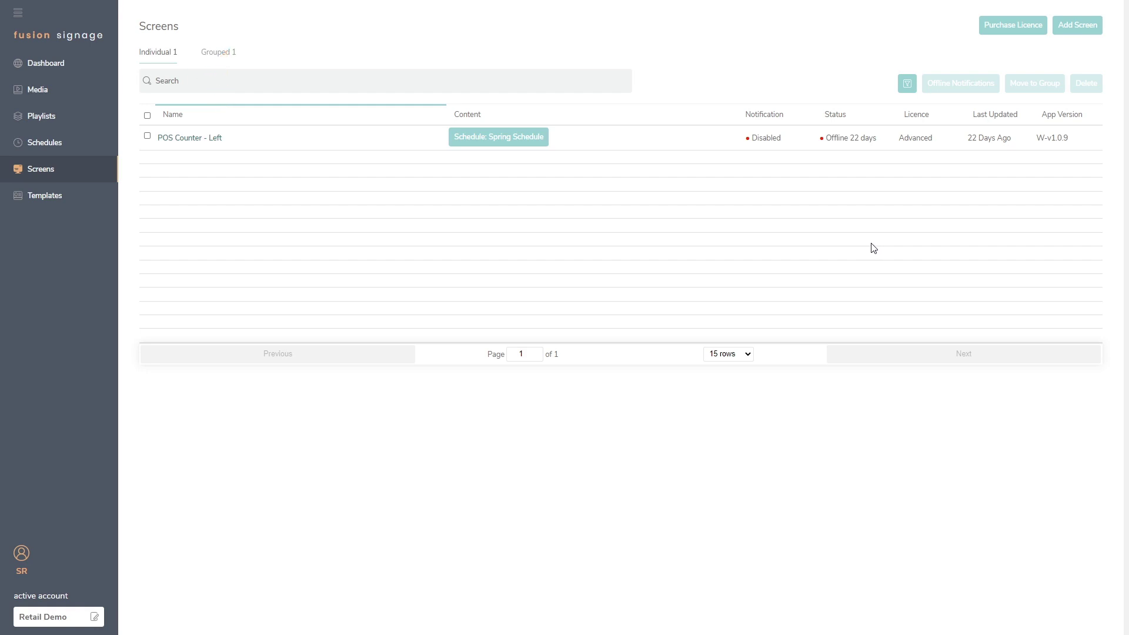
{"action": "left_click", "coordinate": [191, 142]}
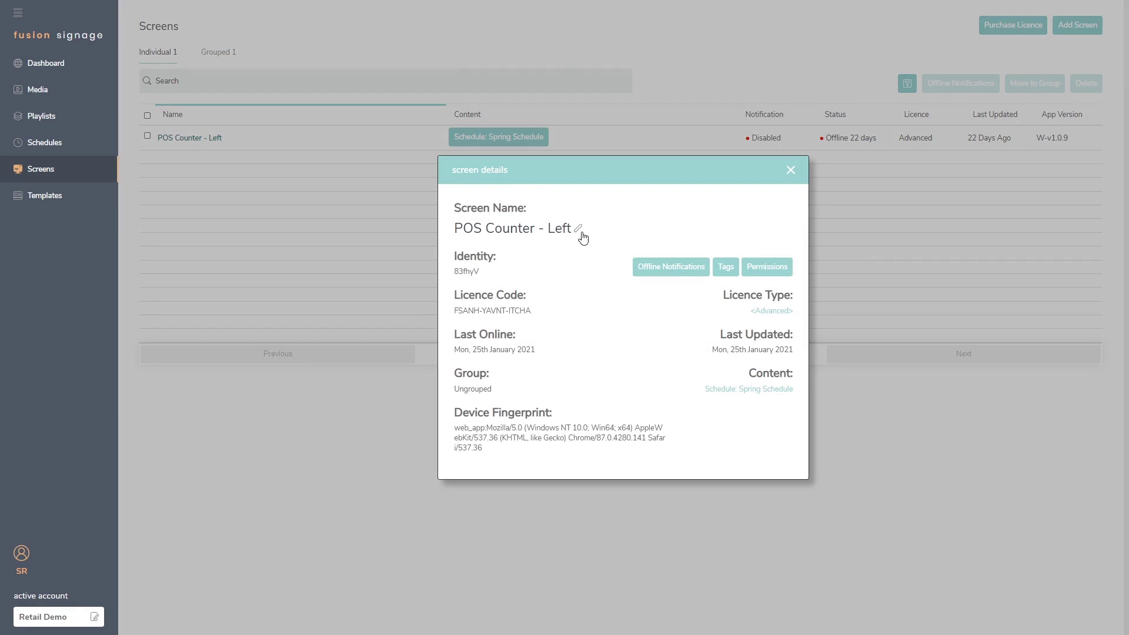
{"action": "left_click", "coordinate": [825, 176]}
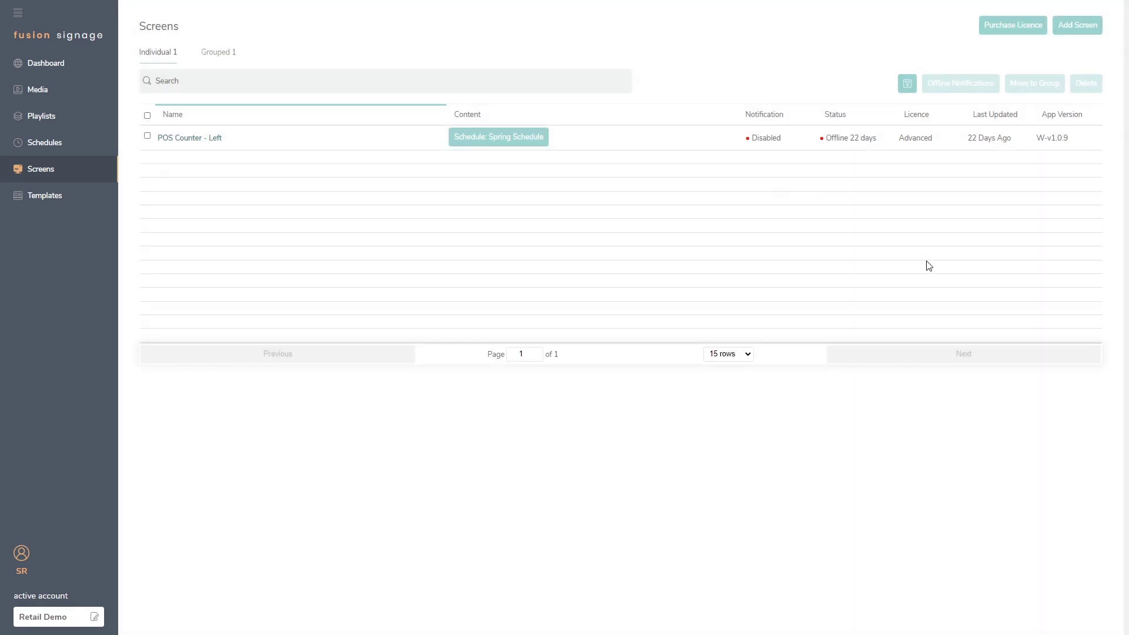
Step: Add a new screen using its copied identifier, named Front Window, with an Advanced licence
{"action": "left_click", "coordinate": [1077, 28]}
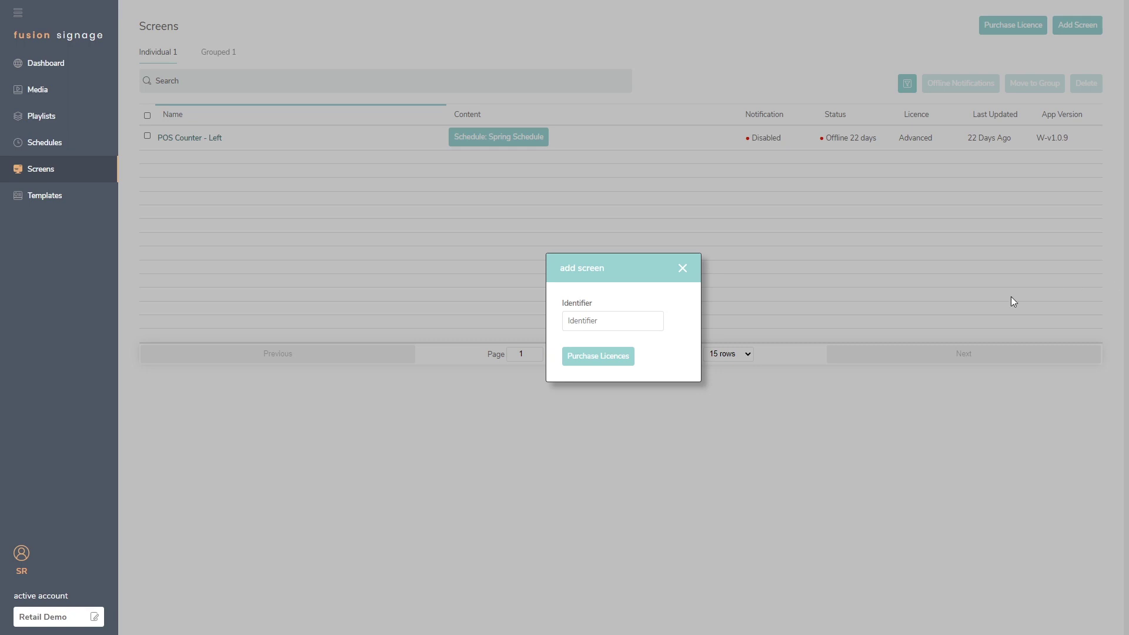
{"action": "left_click", "coordinate": [610, 324]}
{"action": "key", "text": "ctrl+v"}
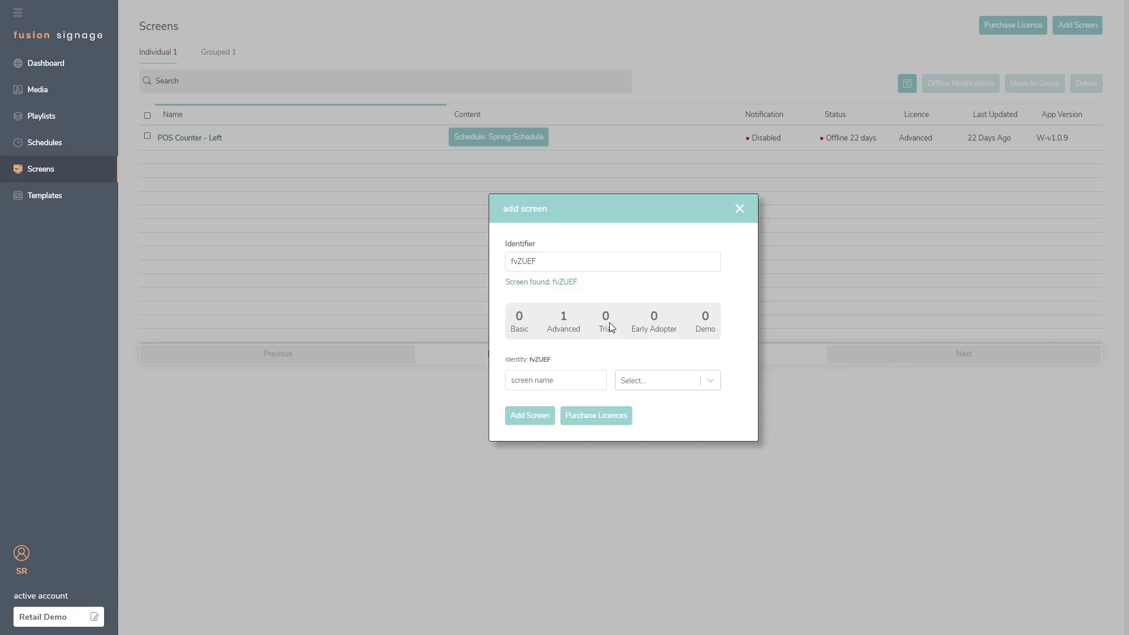
{"action": "left_click", "coordinate": [536, 379]}
{"action": "type", "text": "Front Window"}
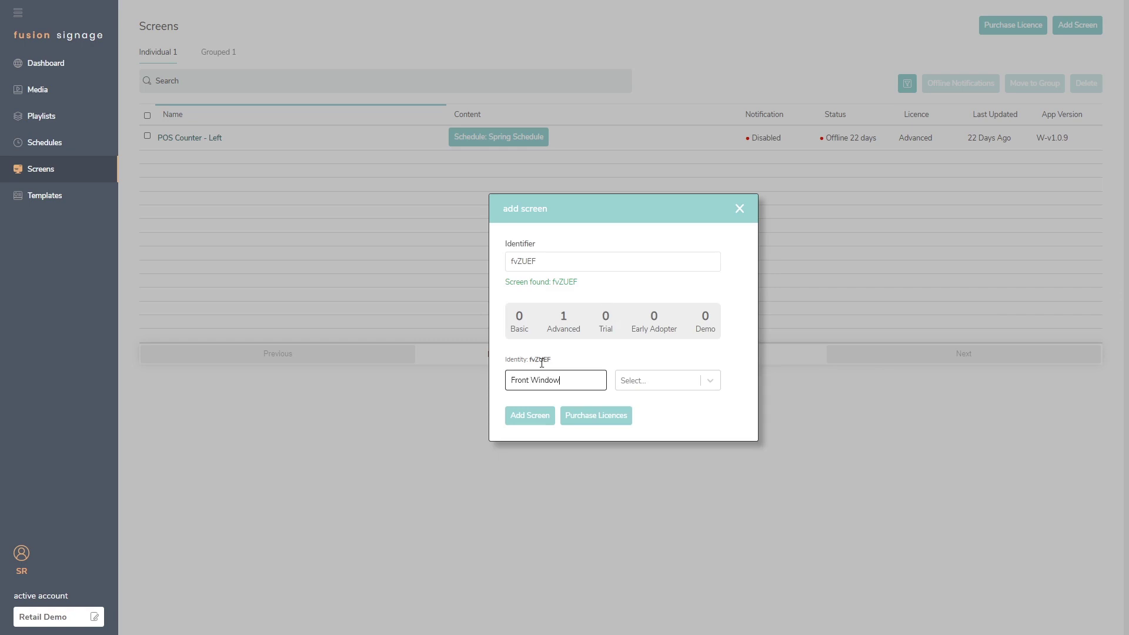
{"action": "left_click", "coordinate": [709, 379]}
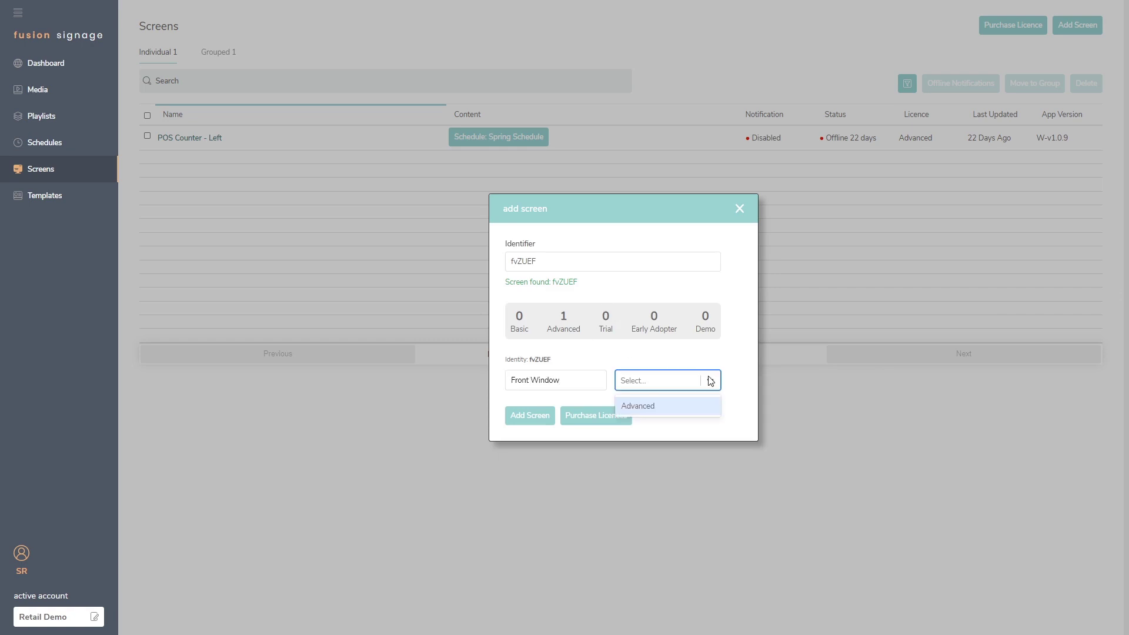
{"action": "left_click", "coordinate": [646, 403]}
{"action": "left_click", "coordinate": [546, 415]}
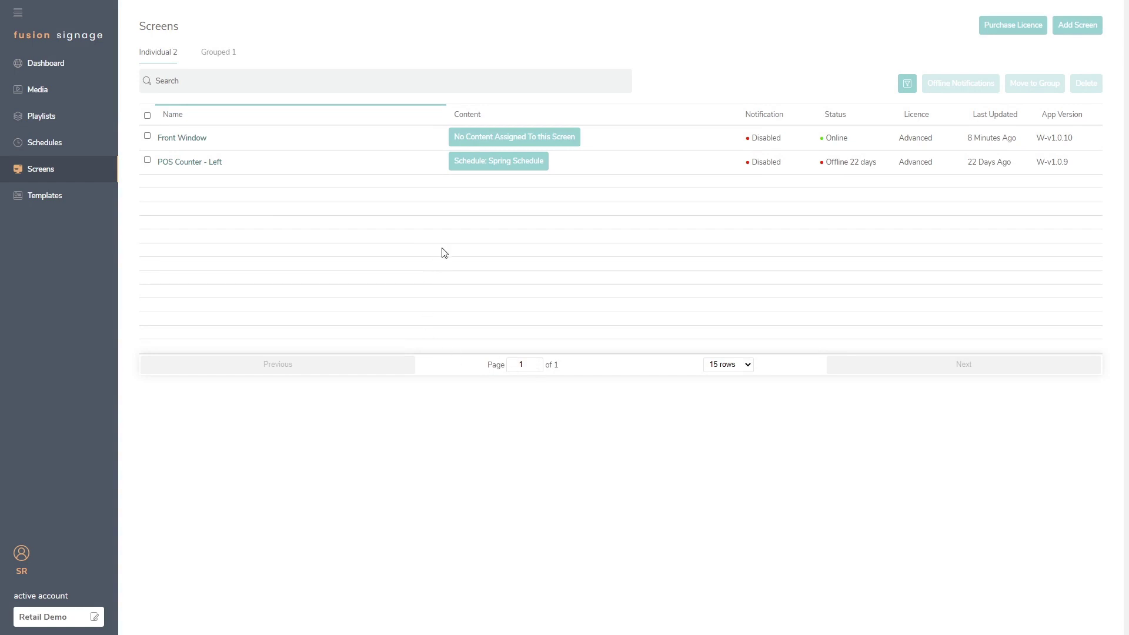
Step: Assign the Spring Schedule as the content of the Front Window screen
{"action": "left_click", "coordinate": [516, 136]}
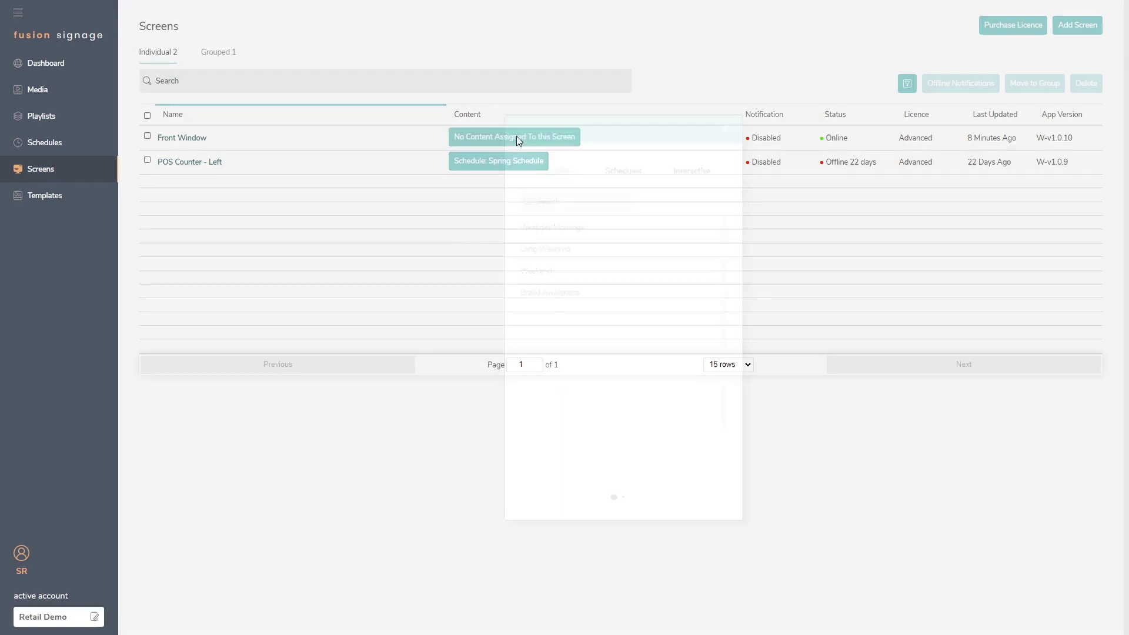
{"action": "left_click", "coordinate": [621, 197]}
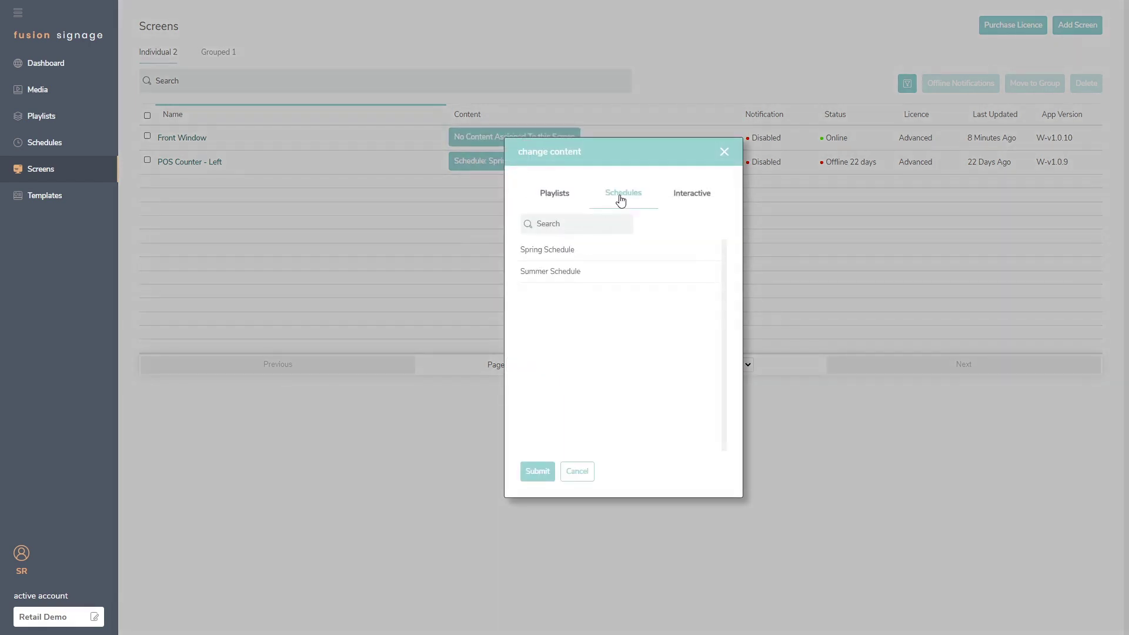
{"action": "left_click", "coordinate": [567, 251]}
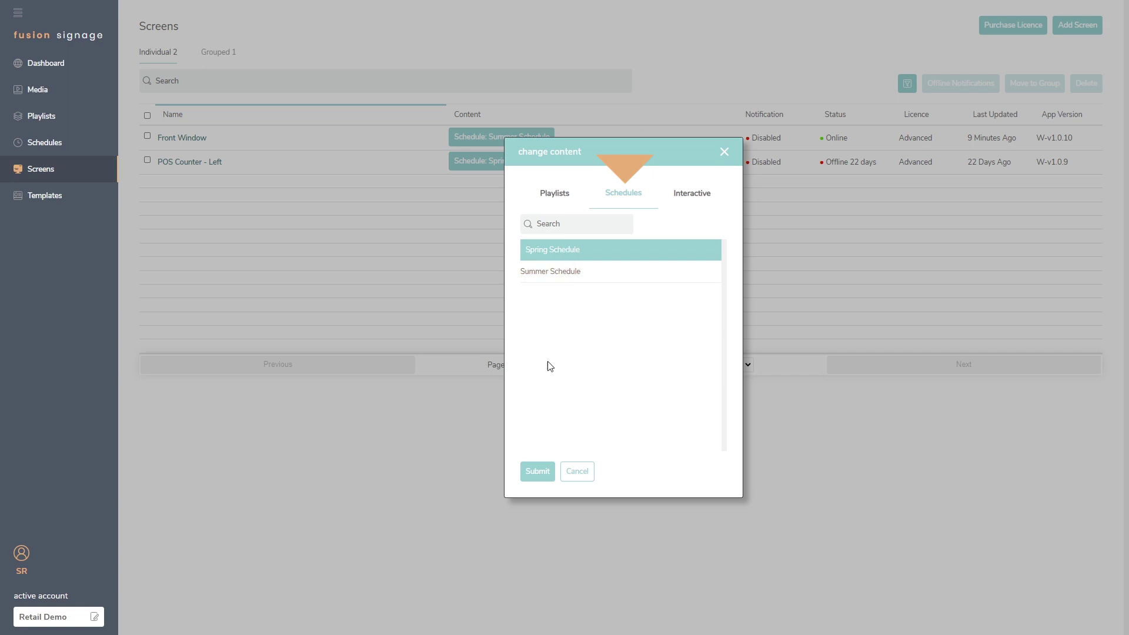
{"action": "left_click", "coordinate": [537, 471]}
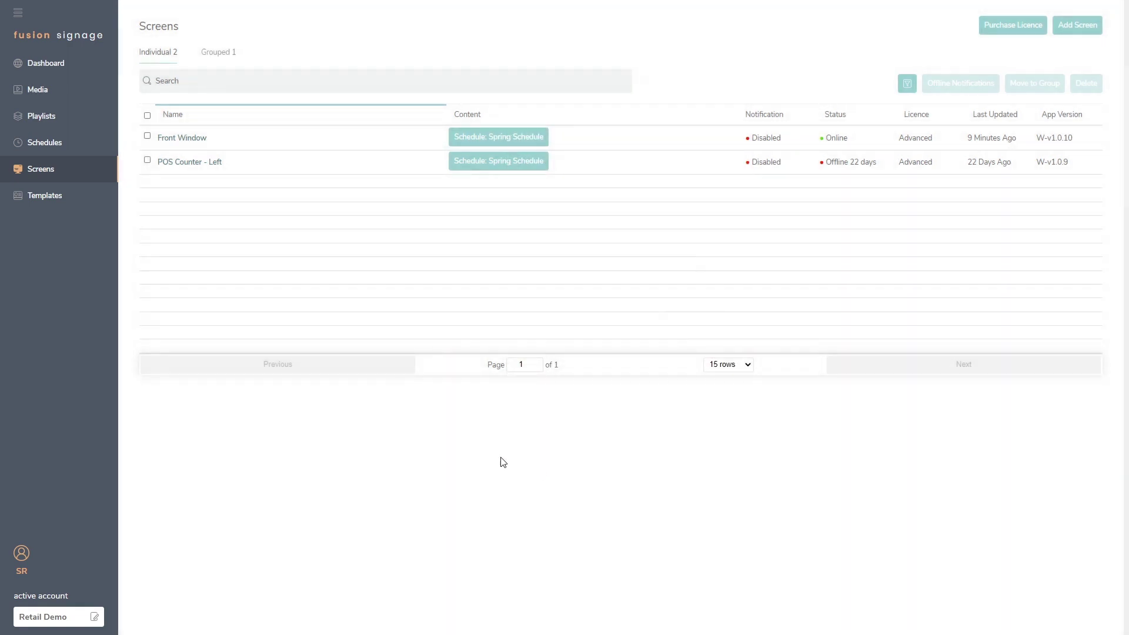
Step: Create a new screen group named Window Screens
{"action": "left_click", "coordinate": [224, 60]}
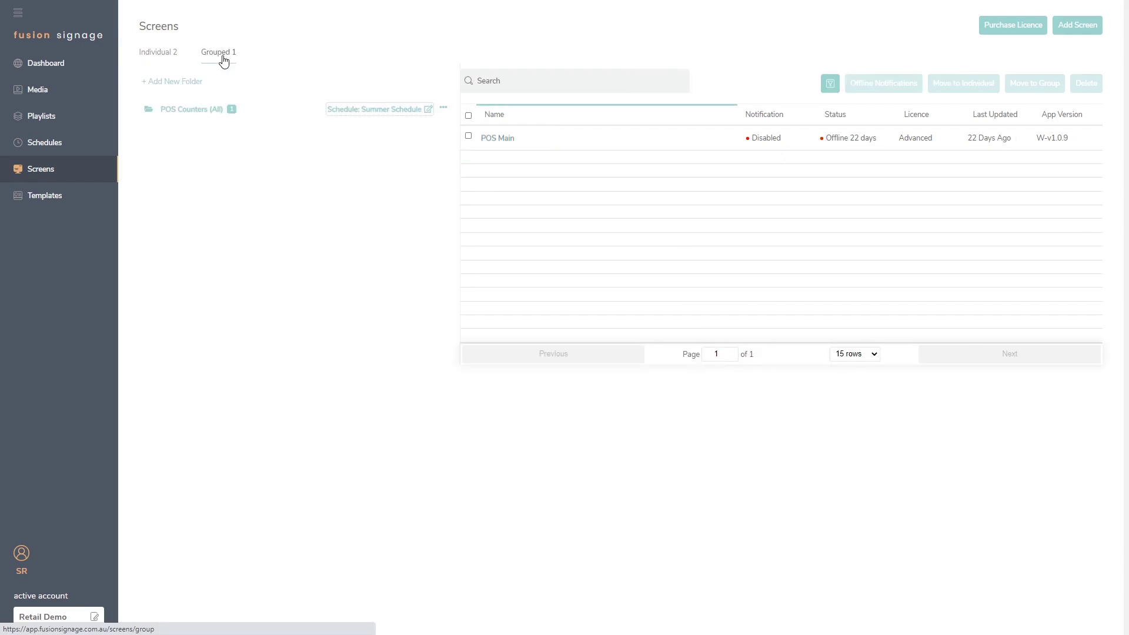
{"action": "left_click", "coordinate": [195, 84]}
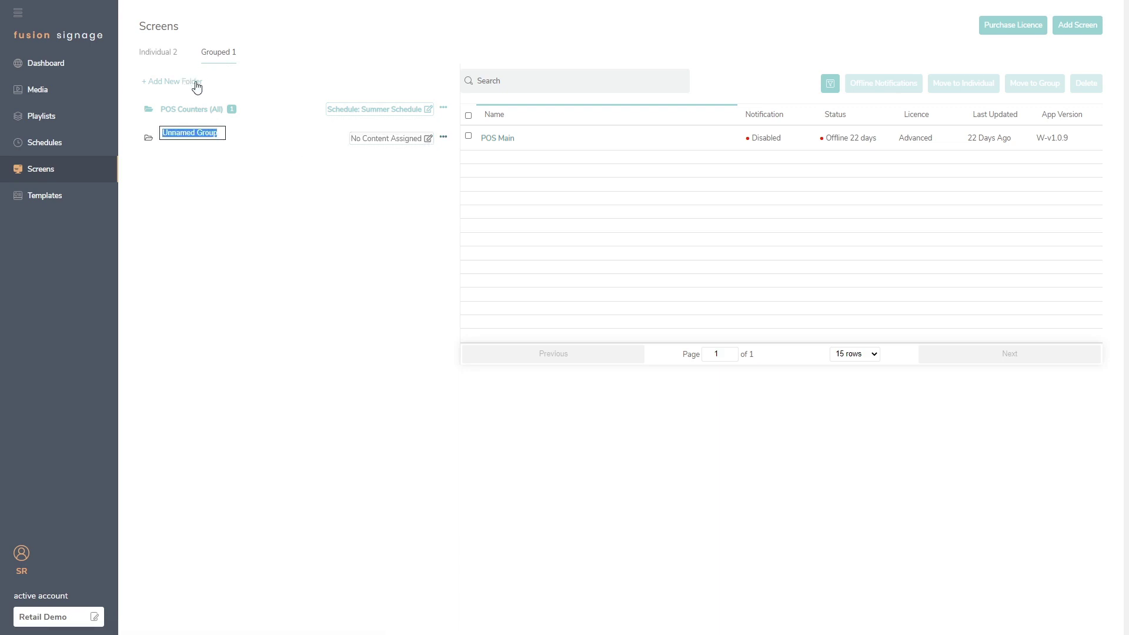
{"action": "type", "text": "Window Screens"}
{"action": "key", "text": "Return"}
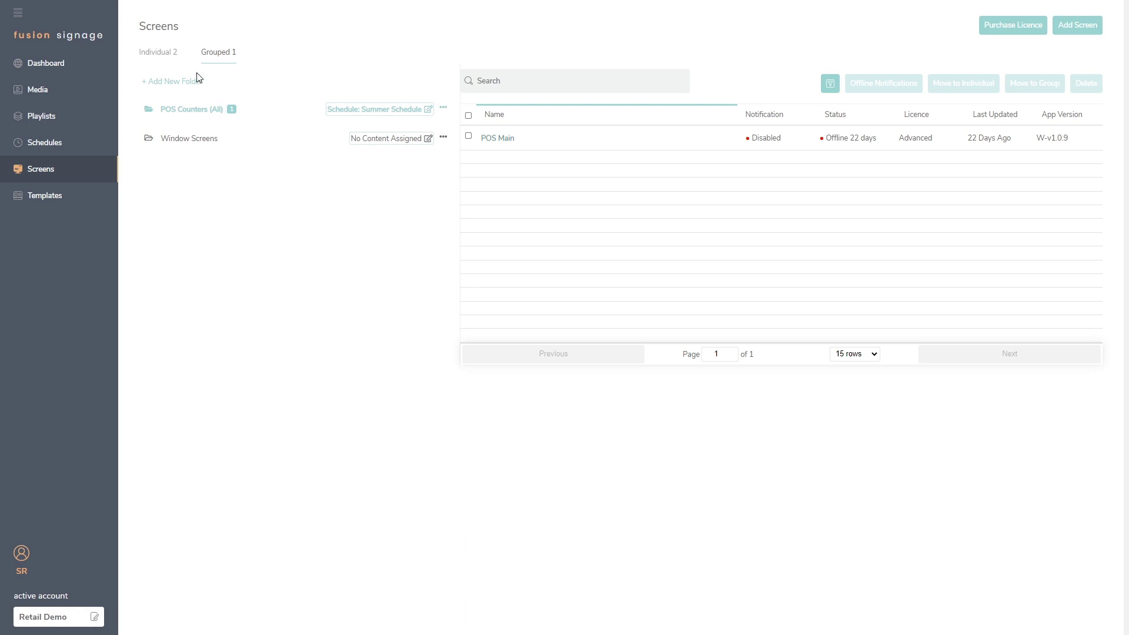
Step: Move the individual screen Front Window into the Window Screens group
{"action": "left_click", "coordinate": [158, 54]}
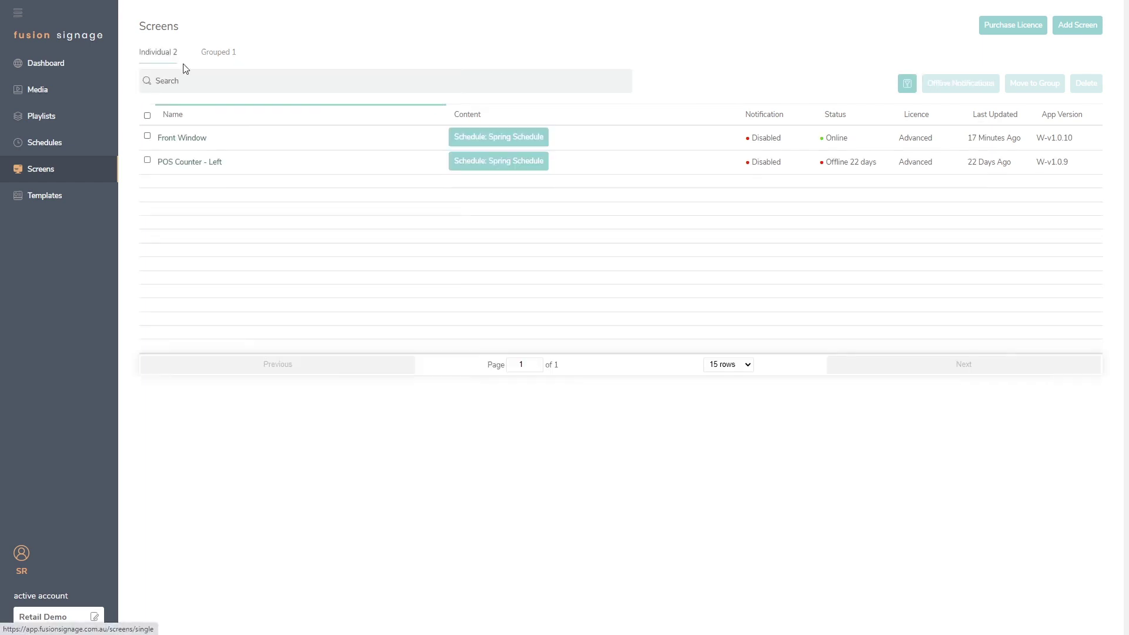
{"action": "left_click", "coordinate": [147, 136]}
{"action": "left_click", "coordinate": [1034, 83]}
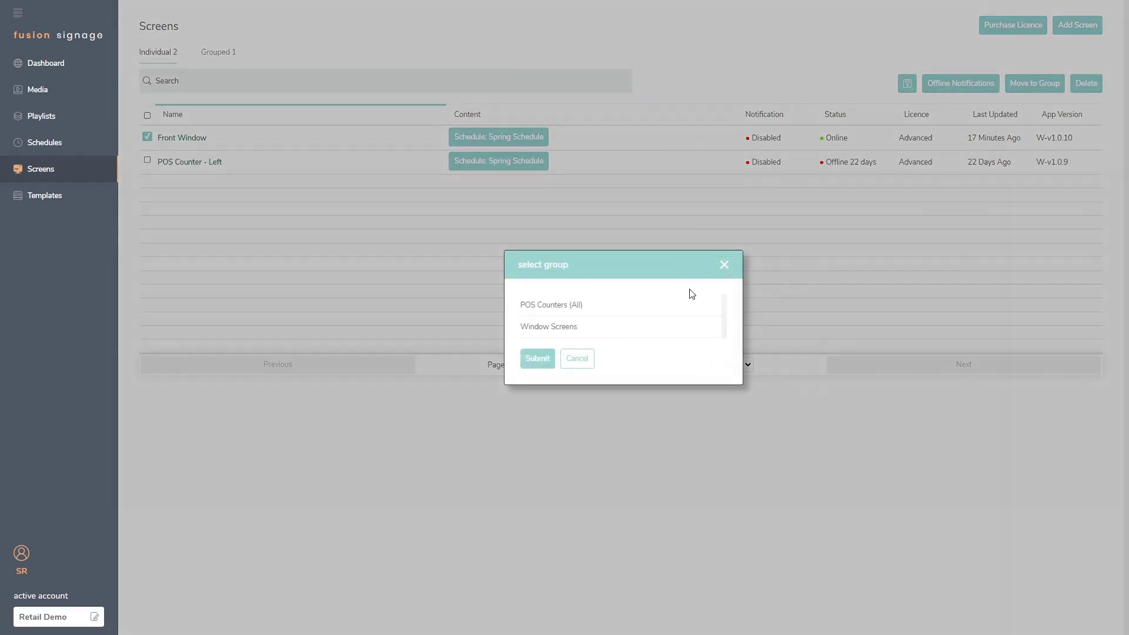
{"action": "left_click", "coordinate": [565, 330]}
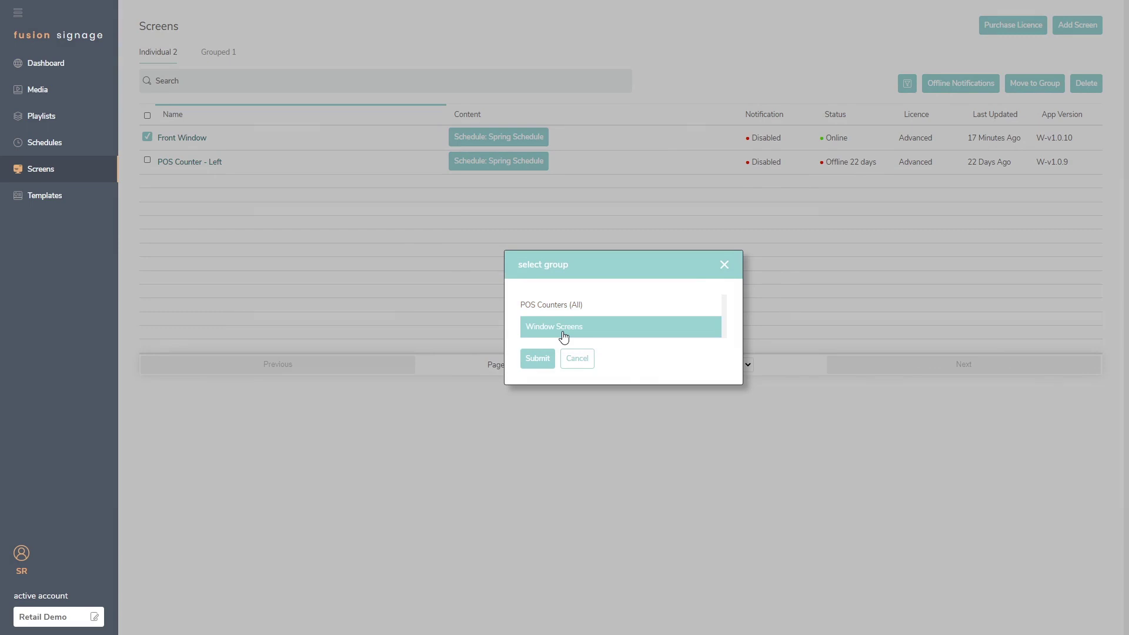
{"action": "left_click", "coordinate": [537, 358]}
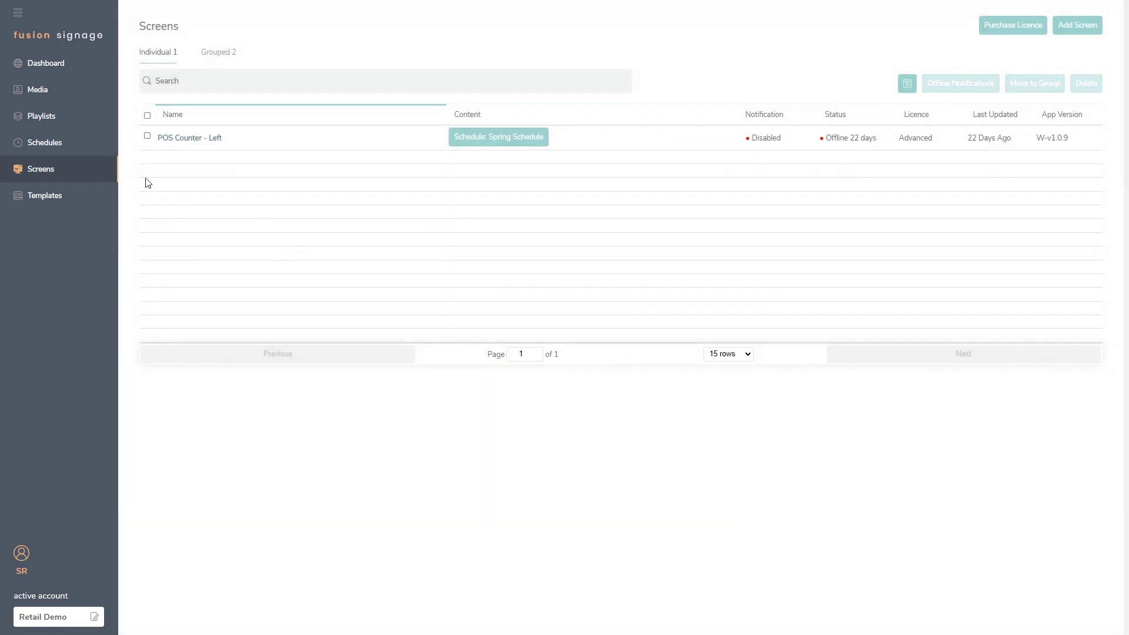
Step: Assign the Spring Schedule as the content of the Window Screens group
{"action": "left_click", "coordinate": [220, 56]}
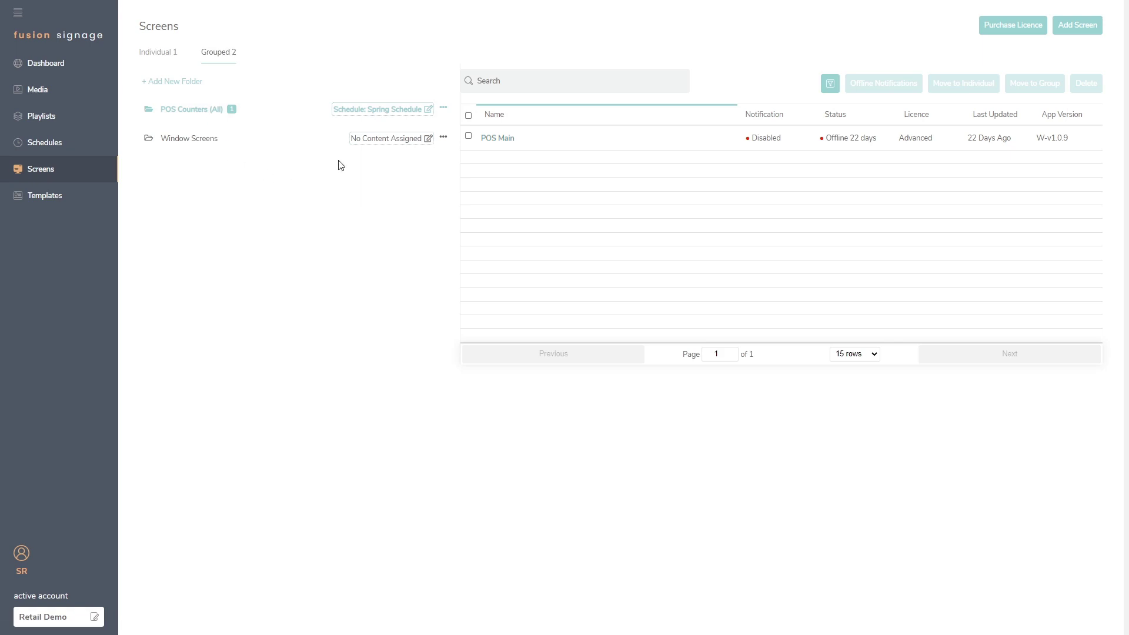
{"action": "left_click", "coordinate": [385, 139]}
{"action": "left_click", "coordinate": [615, 188]}
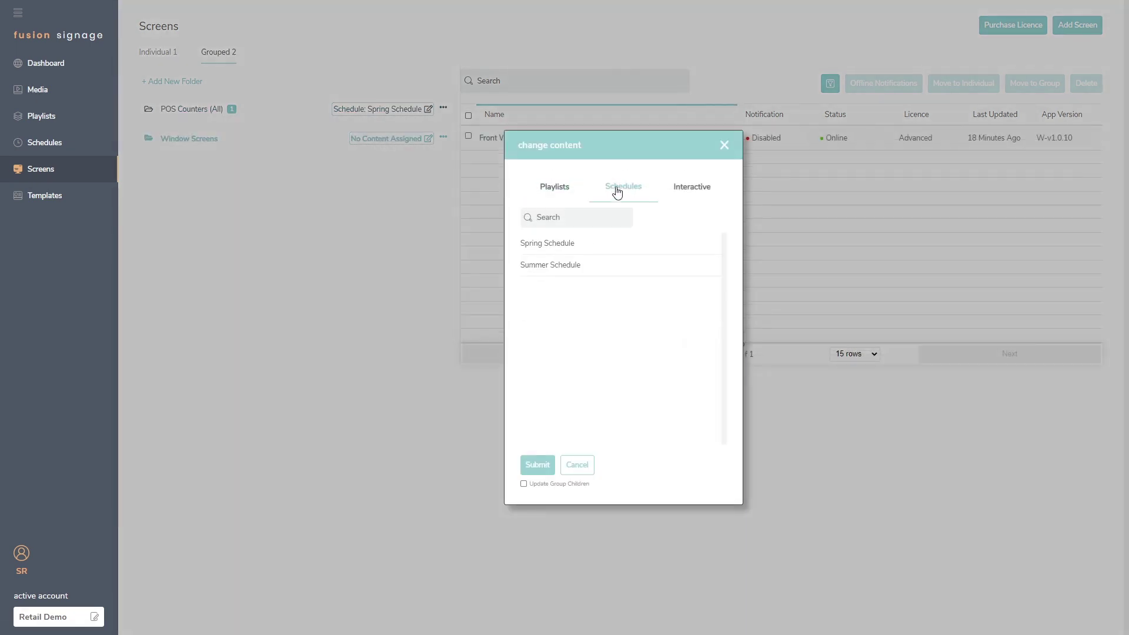
{"action": "left_click", "coordinate": [556, 247]}
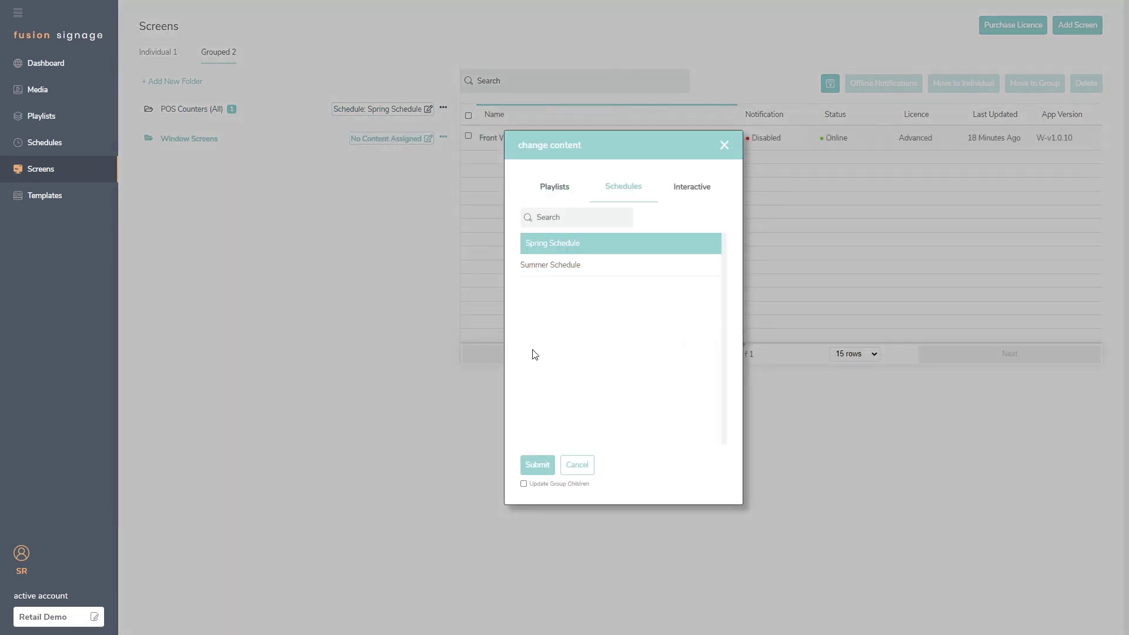
{"action": "left_click", "coordinate": [537, 465]}
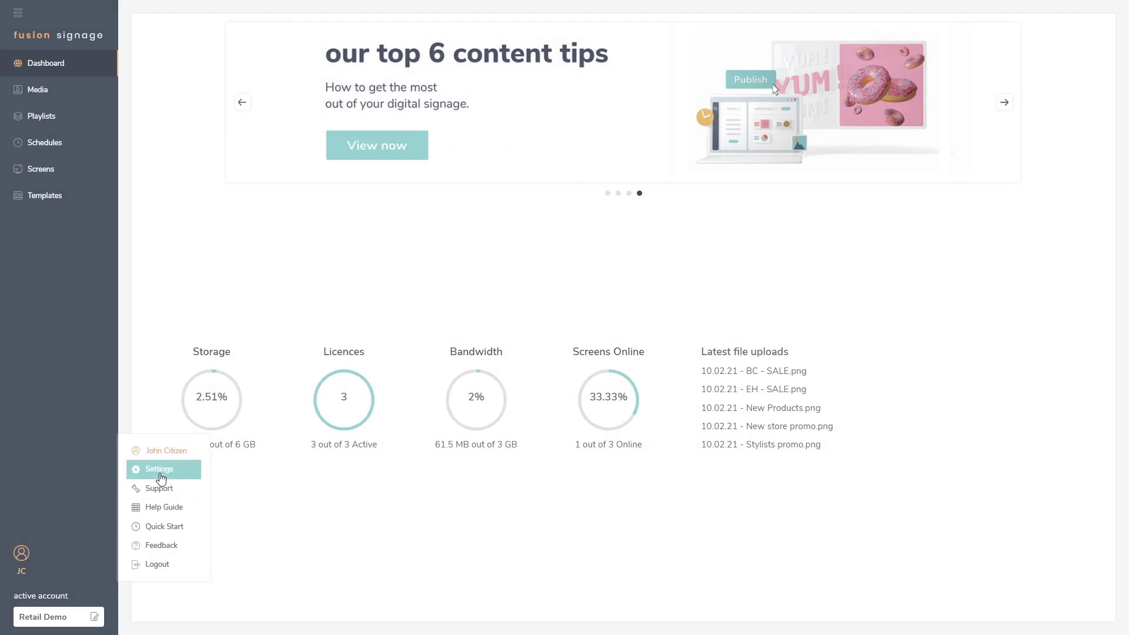
Step: Look through the account settings for security, account details, users and the player app downloads
{"action": "left_click", "coordinate": [160, 470]}
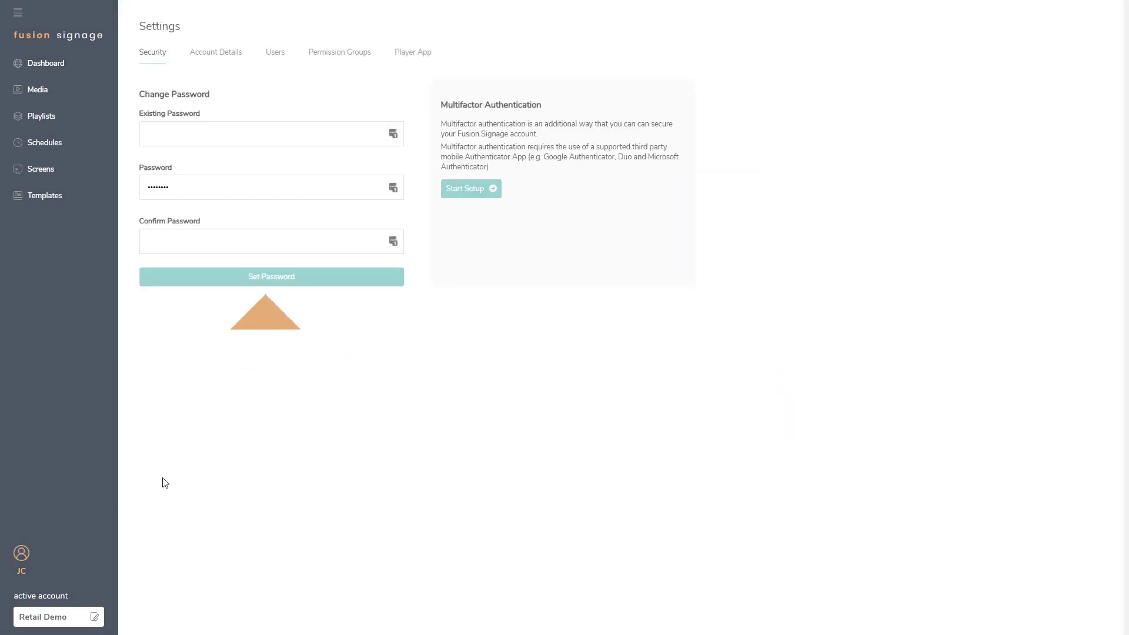
{"action": "left_click", "coordinate": [224, 54]}
{"action": "left_click", "coordinate": [277, 60]}
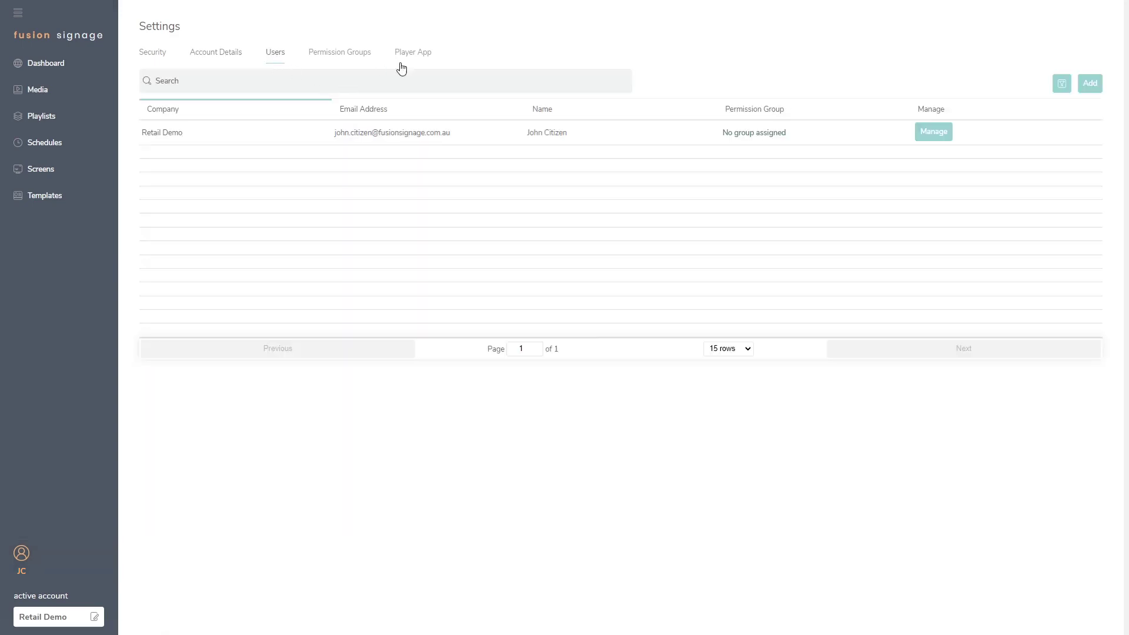
{"action": "left_click", "coordinate": [421, 60]}
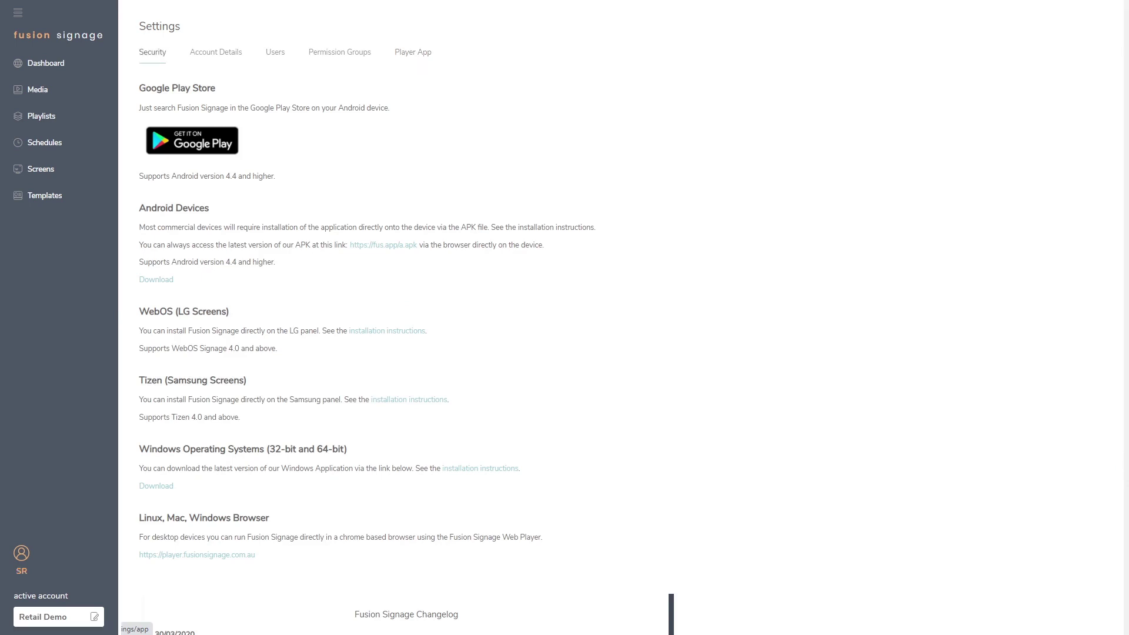
Step: Start a new permission group named Media Managers - Jan Campaign
{"action": "left_click", "coordinate": [331, 56]}
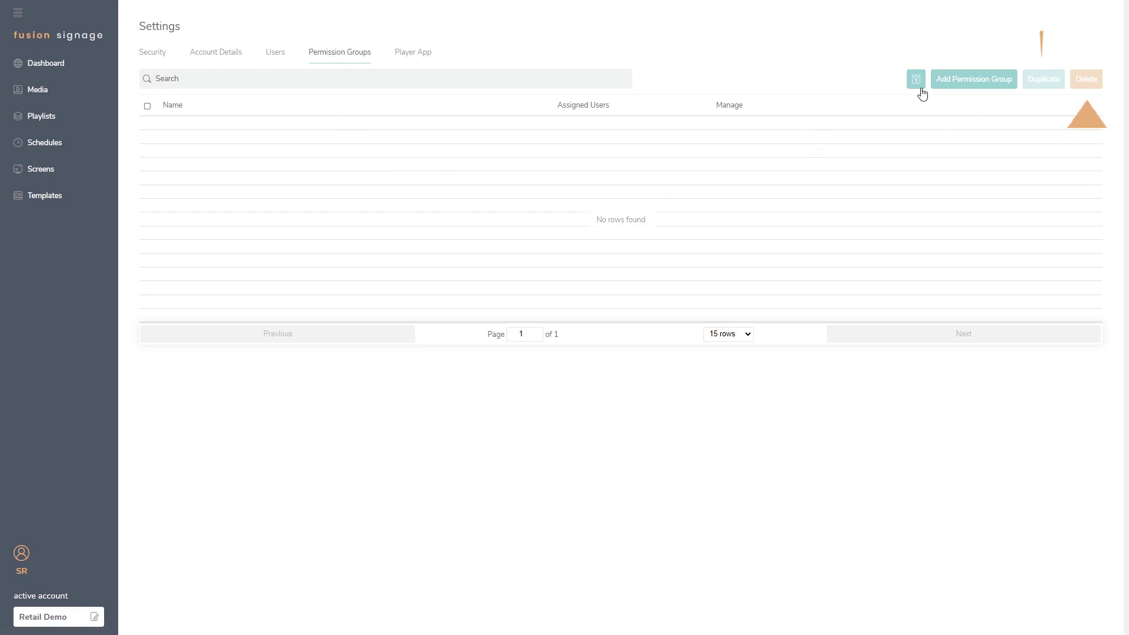
{"action": "left_click", "coordinate": [944, 81]}
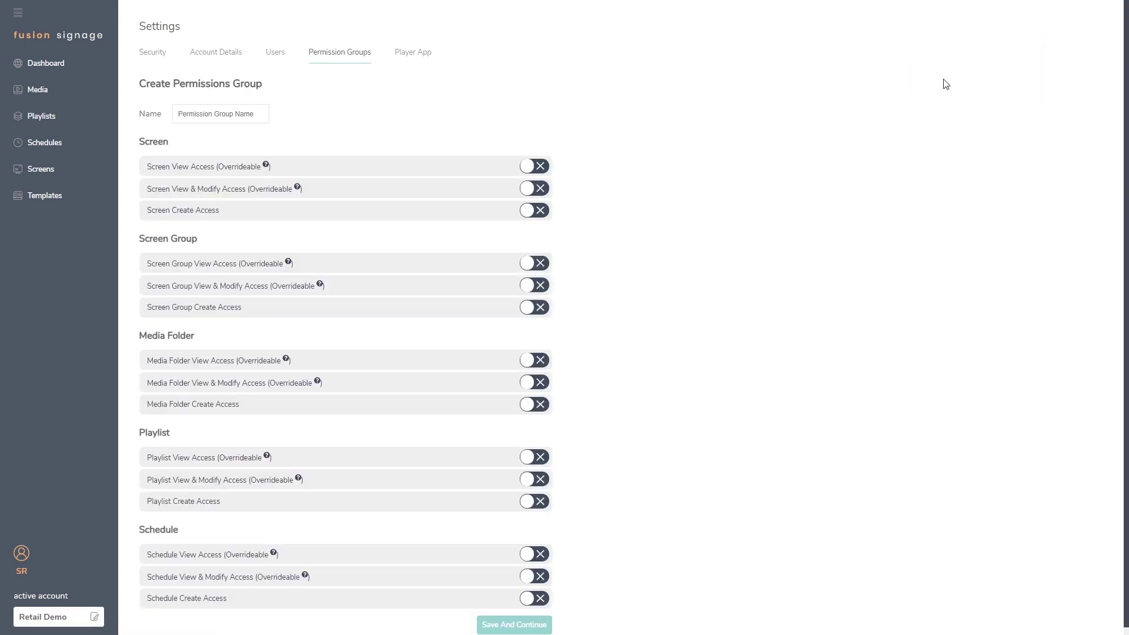
{"action": "left_click", "coordinate": [242, 115]}
{"action": "type", "text": "Media Managers - Jan Campaign"}
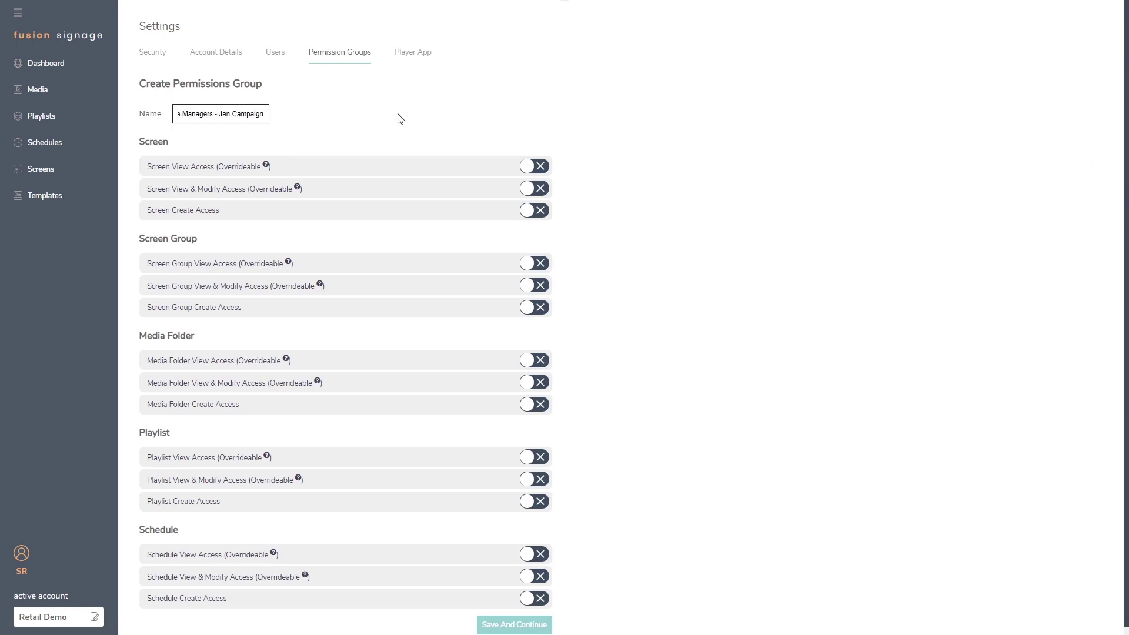
{"action": "left_click", "coordinate": [390, 127]}
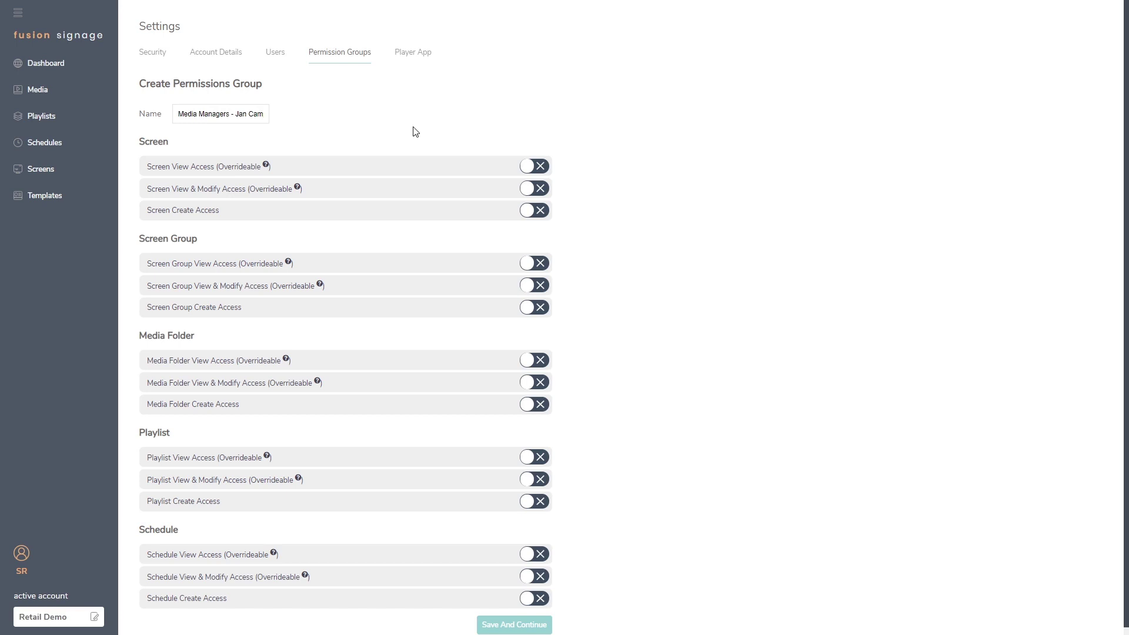
Step: Grant the group view, view & modify and create access to media folders, and override it to deny access to Landscape - Promo Content
{"action": "left_click", "coordinate": [529, 363]}
{"action": "left_click", "coordinate": [528, 383]}
{"action": "left_click", "coordinate": [527, 406]}
{"action": "scroll", "coordinate": [646, 410], "scroll_direction": "down", "scroll_amount": 1}
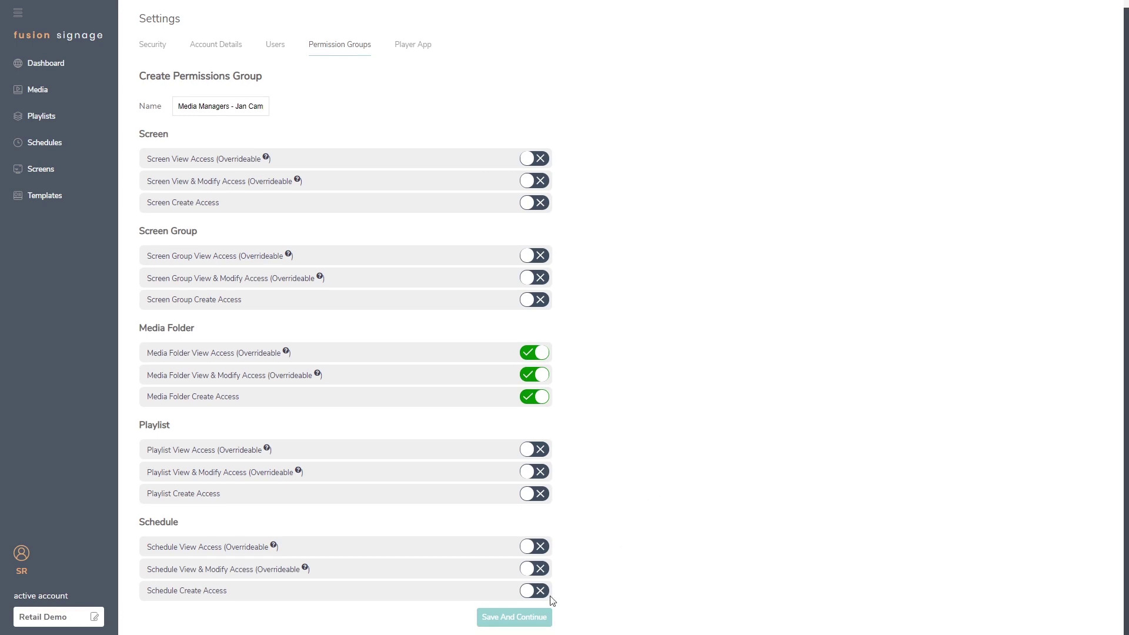
{"action": "left_click", "coordinate": [536, 616]}
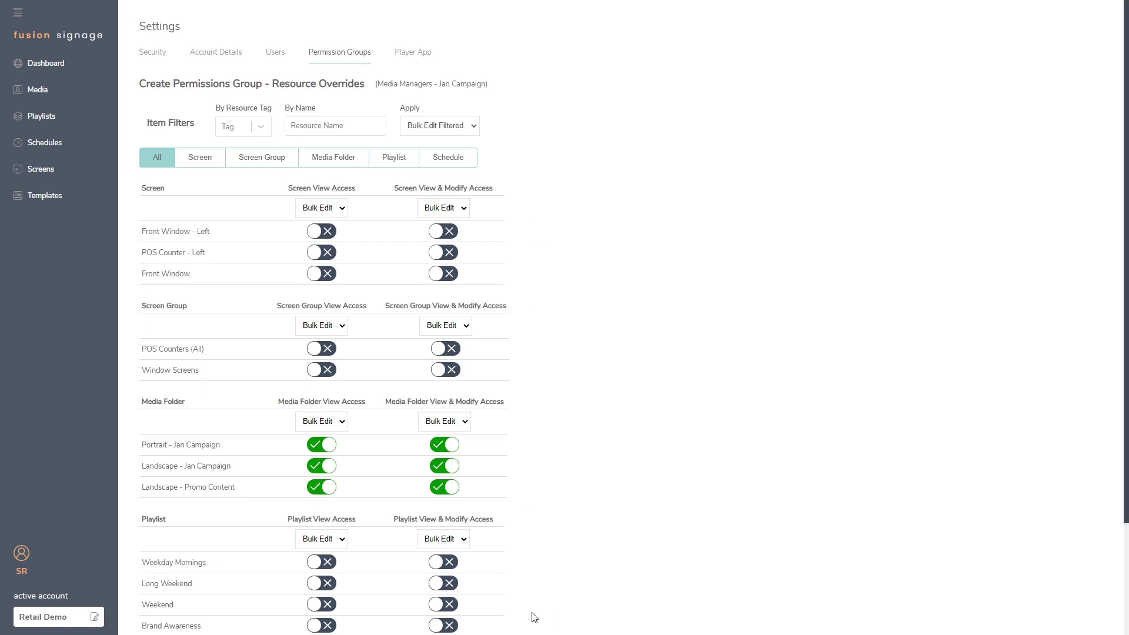
{"action": "left_click", "coordinate": [329, 488]}
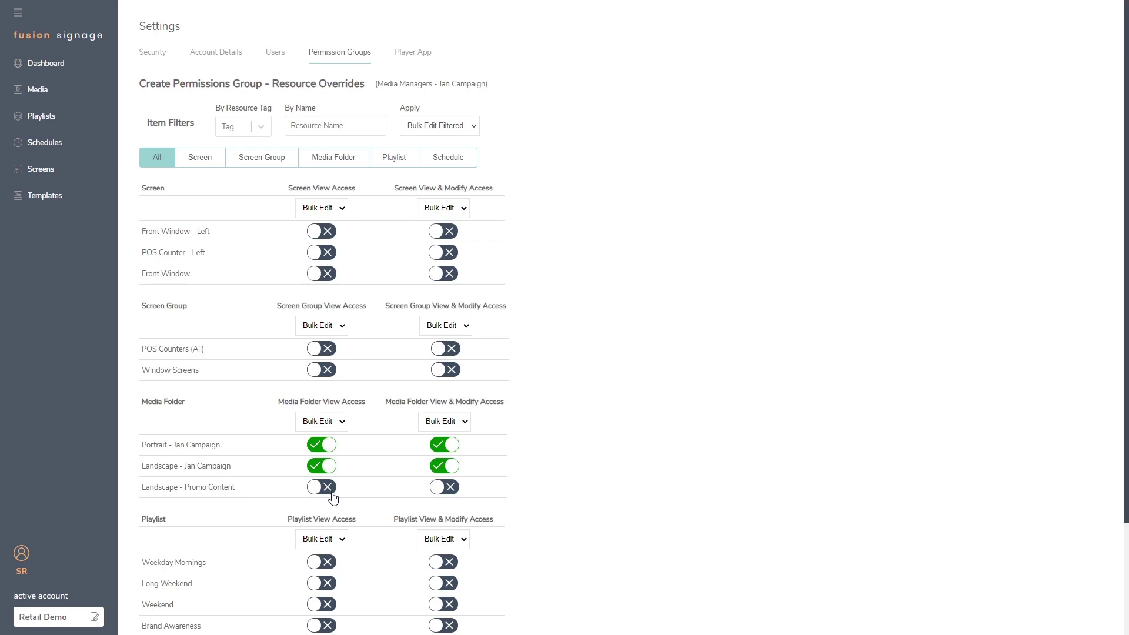
Step: Filter the resource overrides by the Jan Campaign and Promo Content tags, and remove Jan Campaign from the filter
{"action": "left_click", "coordinate": [260, 127]}
{"action": "left_click", "coordinate": [241, 160]}
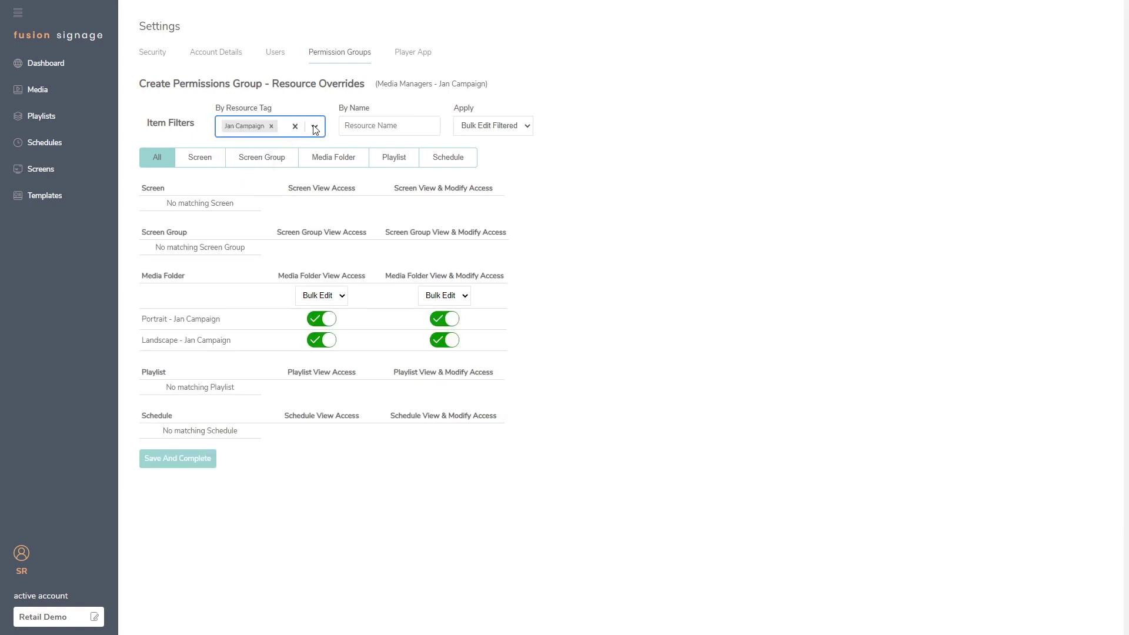
{"action": "left_click", "coordinate": [315, 130]}
{"action": "left_click", "coordinate": [256, 151]}
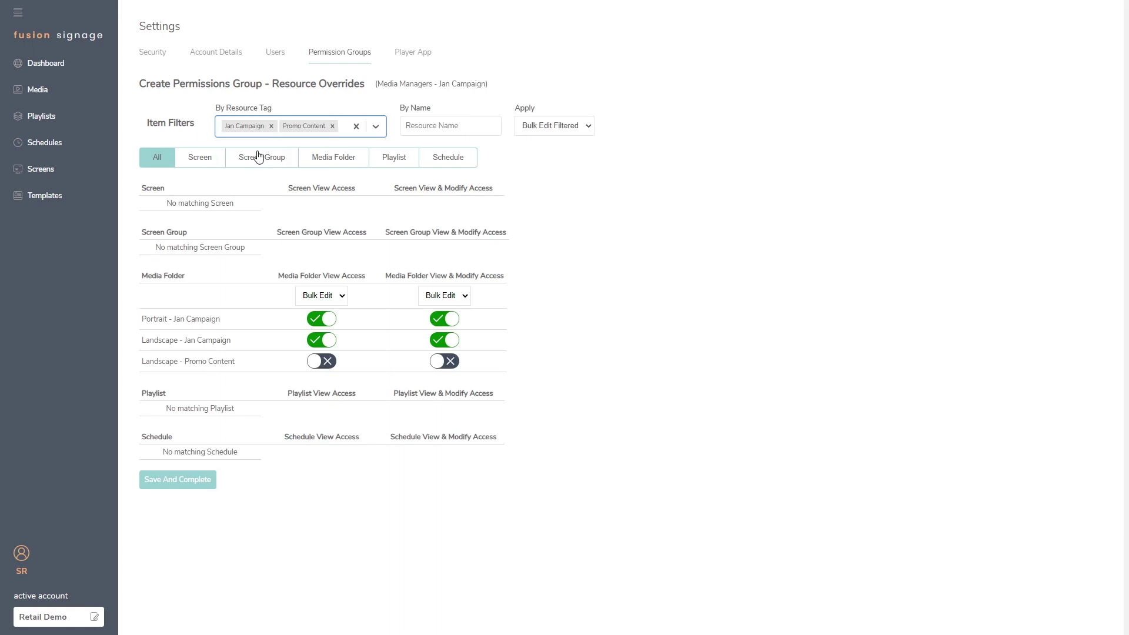
{"action": "left_click", "coordinate": [271, 126]}
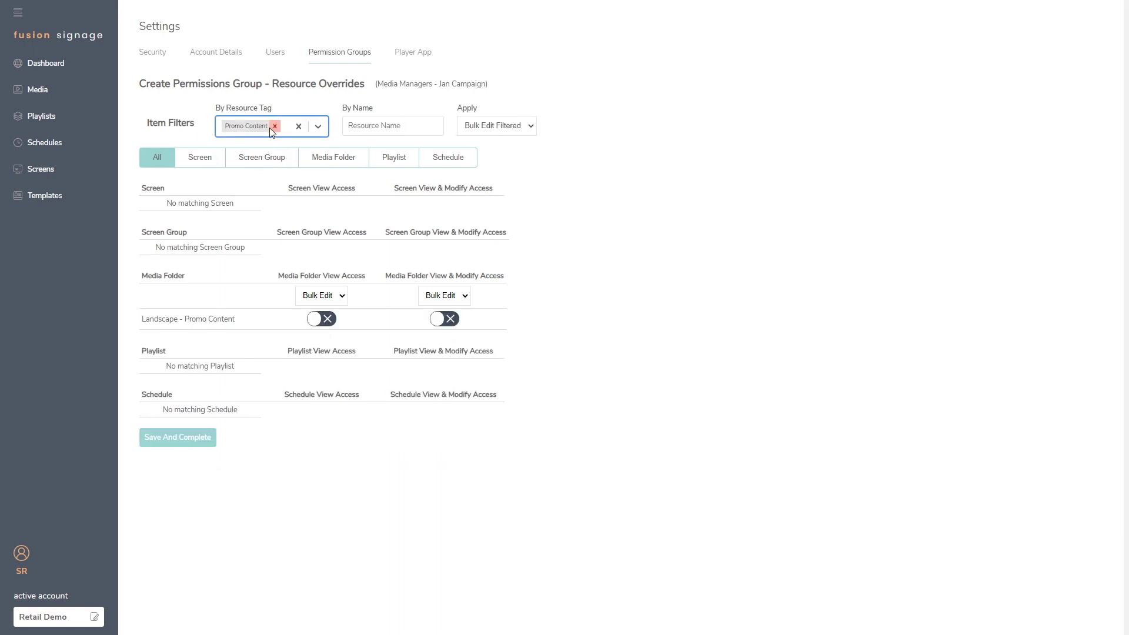